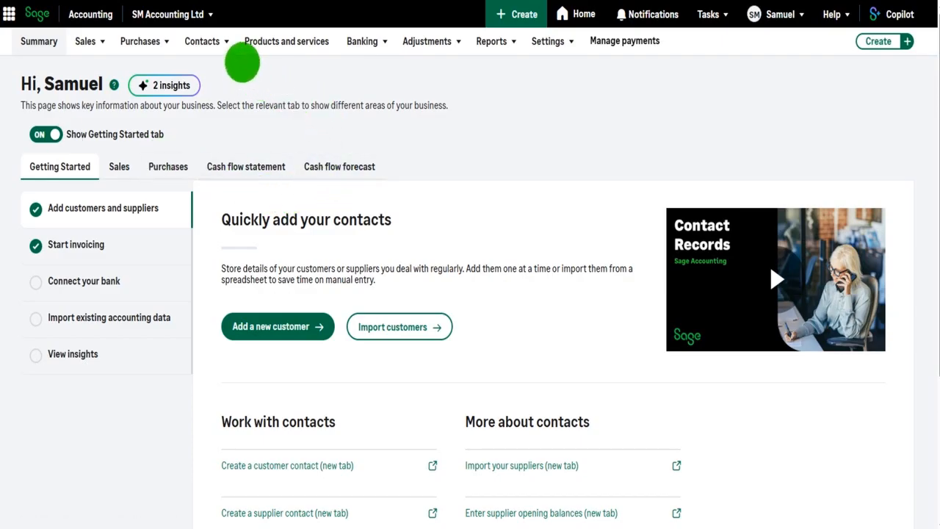
Step: Show the Customers and Suppliers choices under the Contacts menu on the Summary page
{"action": "mouse_move", "coordinate": [210, 42]}
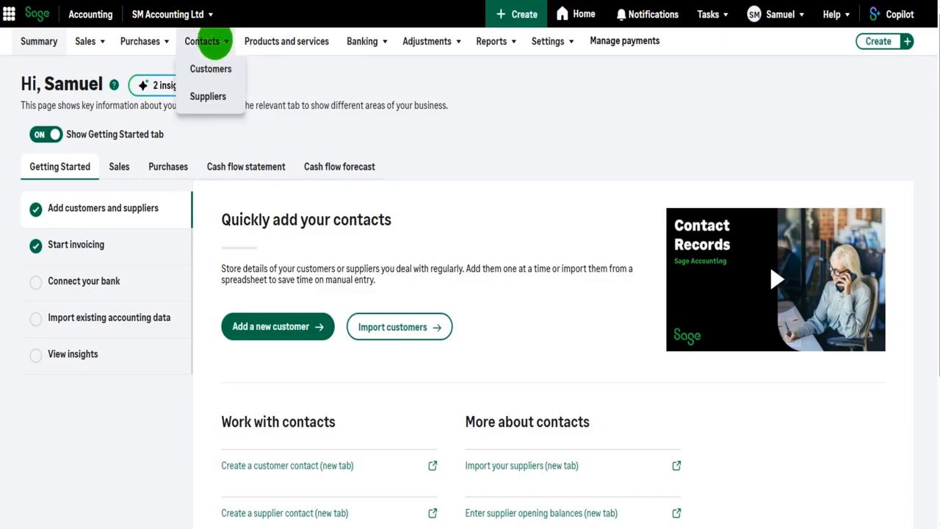
Step: Open the Suppliers list, leave the page size at 10 records, and start a new supplier
{"action": "left_click", "coordinate": [213, 104]}
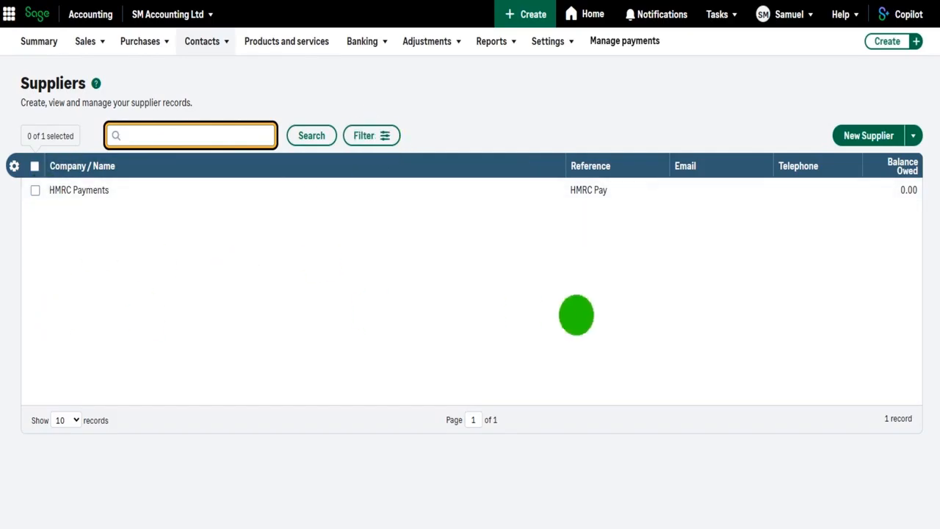
{"action": "left_click", "coordinate": [67, 420]}
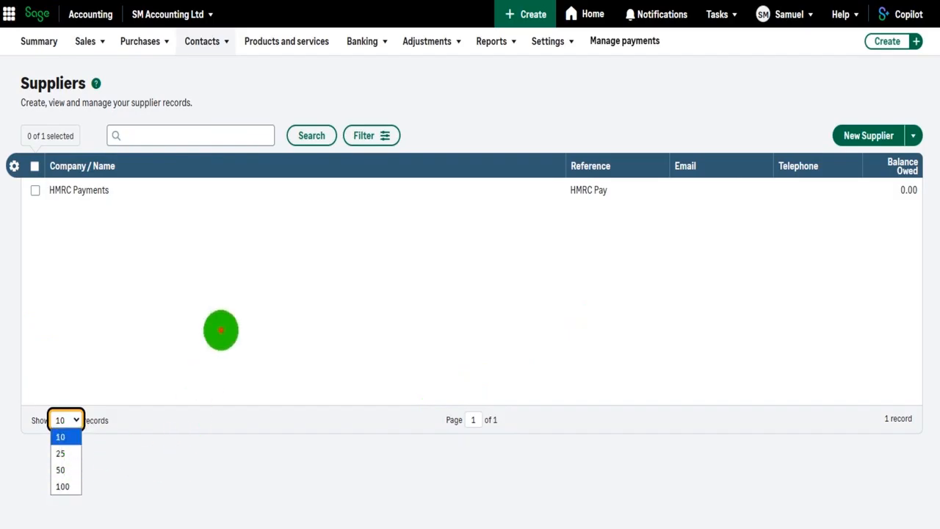
{"action": "left_click", "coordinate": [220, 329]}
{"action": "left_click", "coordinate": [62, 421]}
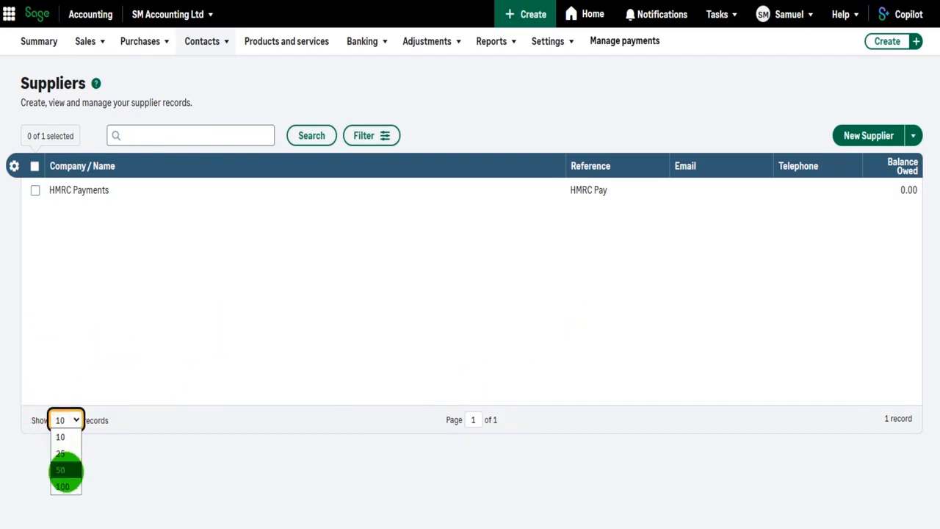
{"action": "left_click", "coordinate": [223, 336]}
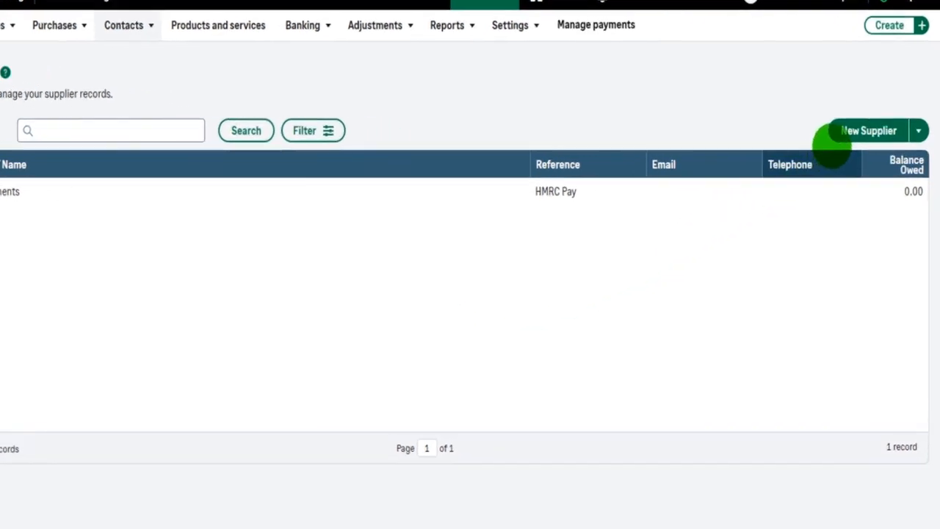
{"action": "left_click", "coordinate": [863, 131]}
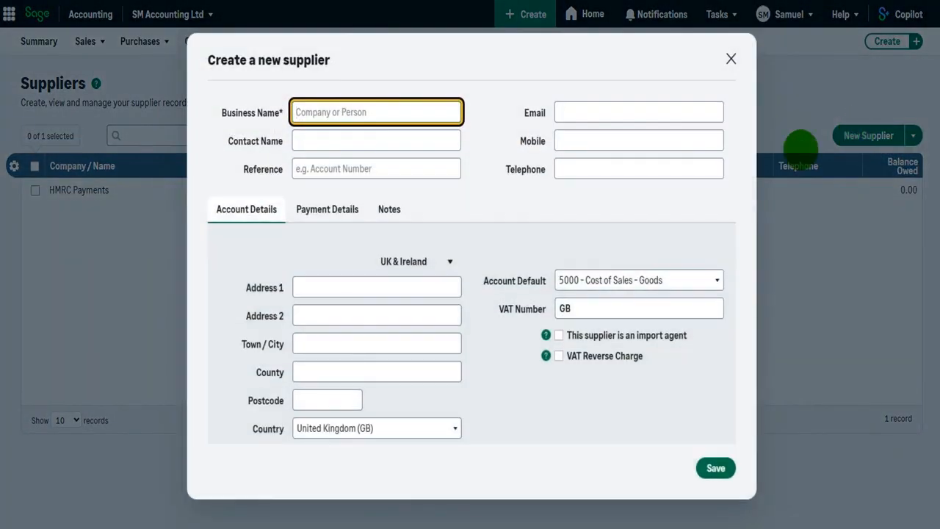
Step: Enter business name 'Example Supplier One Ltd' and the contact person's name
{"action": "left_click", "coordinate": [380, 110]}
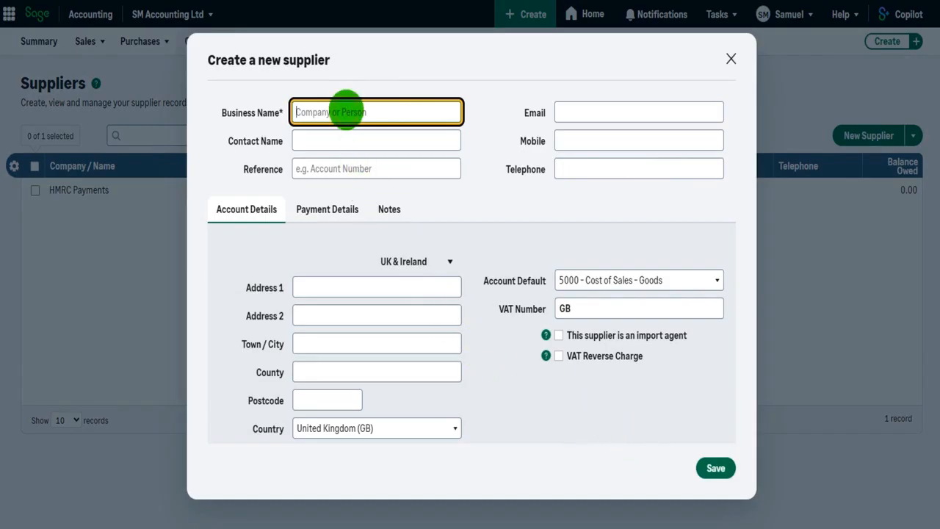
{"action": "left_click", "coordinate": [714, 467]}
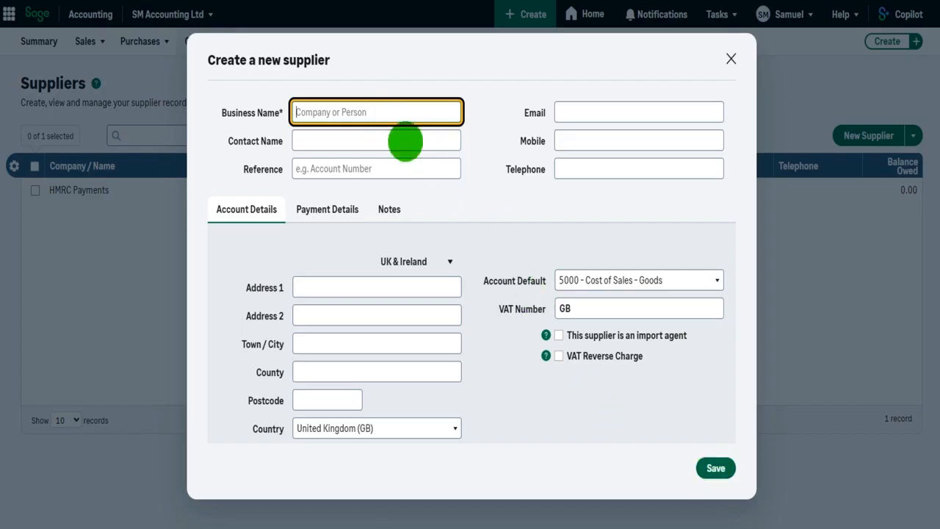
{"action": "left_click", "coordinate": [340, 120]}
{"action": "type", "text": "E"}
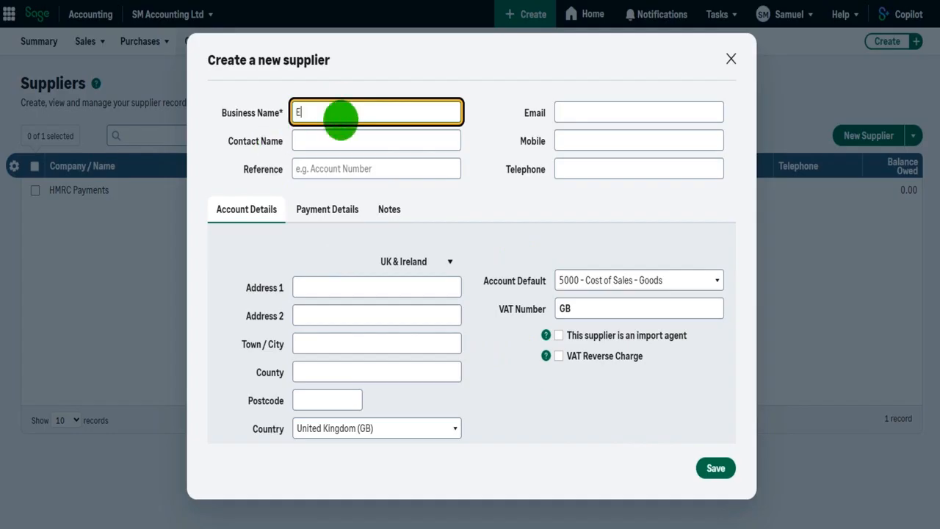
{"action": "type", "text": "xample Supplier One Ltd"}
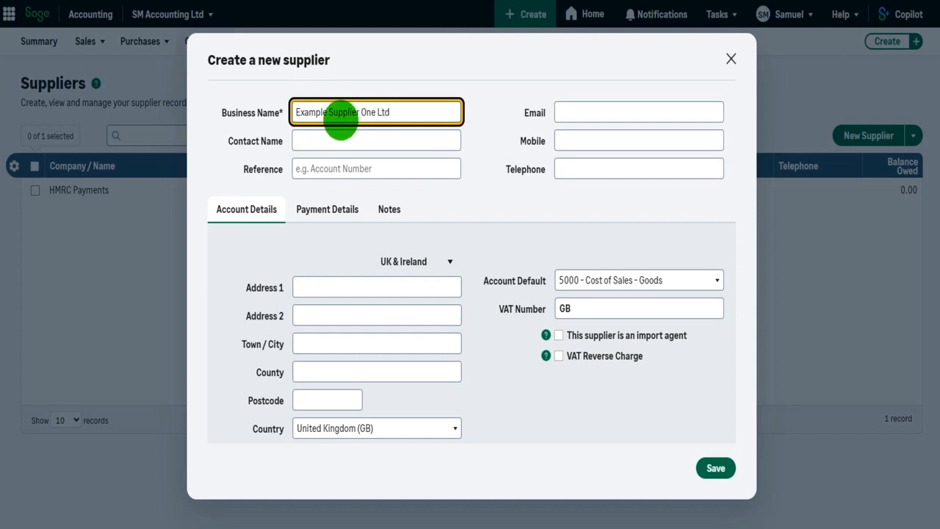
{"action": "key", "text": "Tab"}
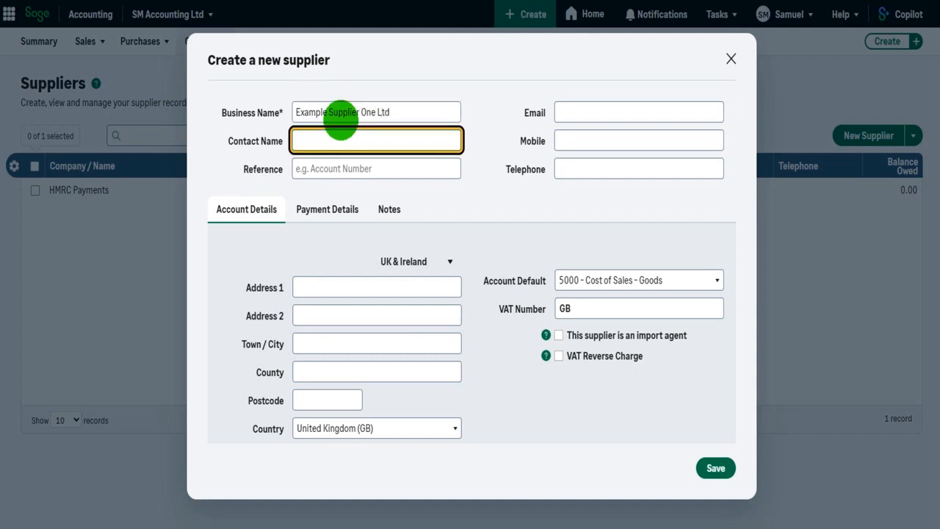
Step: Fill in the supplier reference, e-mail address, mobile number and telephone number
{"action": "key", "text": "Tab"}
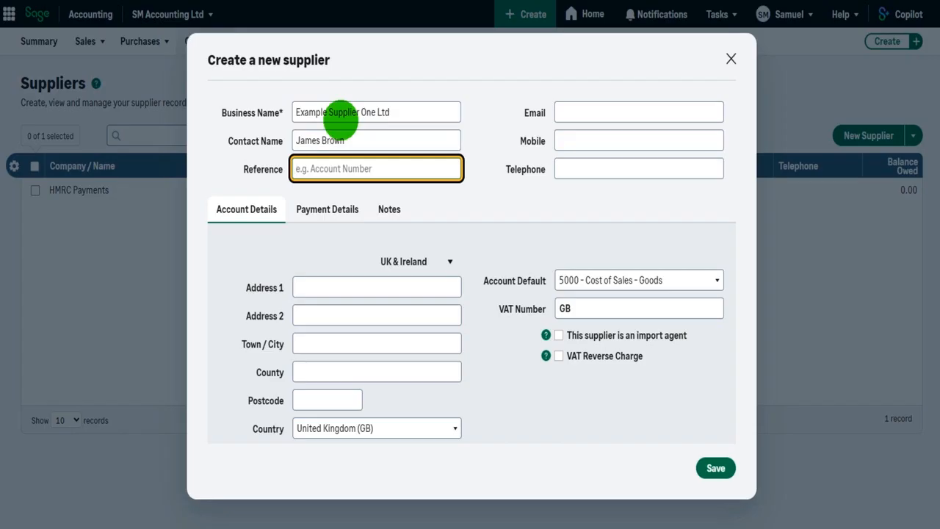
{"action": "type", "text": "EXASUP001"}
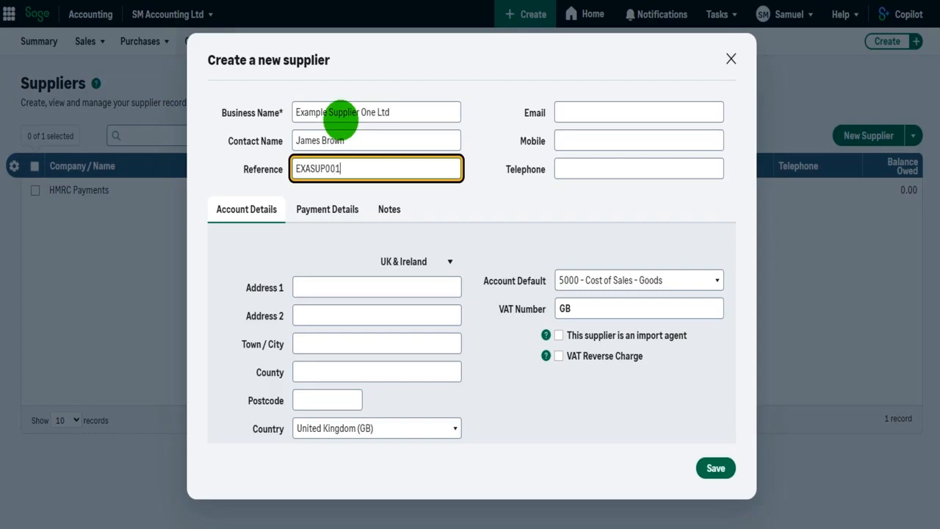
{"action": "key", "text": "Tab"}
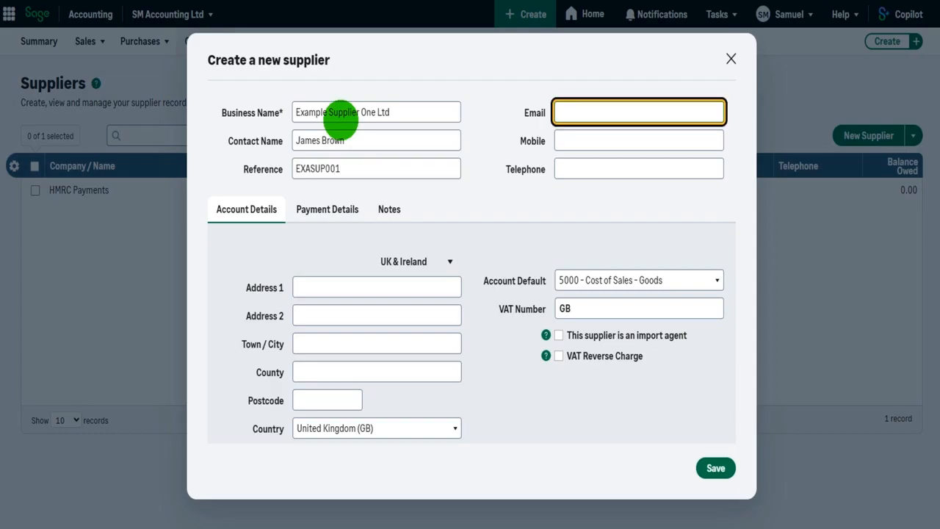
{"action": "type", "text": "accounts@examplesupplierone.com"}
{"action": "key", "text": "Tab"}
{"action": "type", "text": "0"}
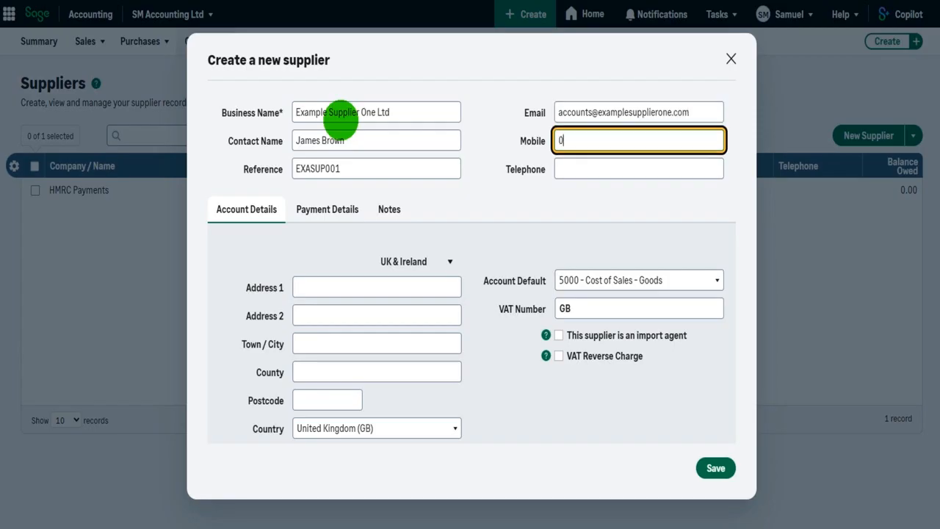
{"action": "type", "text": "1234 123456"}
{"action": "key", "text": "Tab"}
{"action": "type", "text": "01234 123457"}
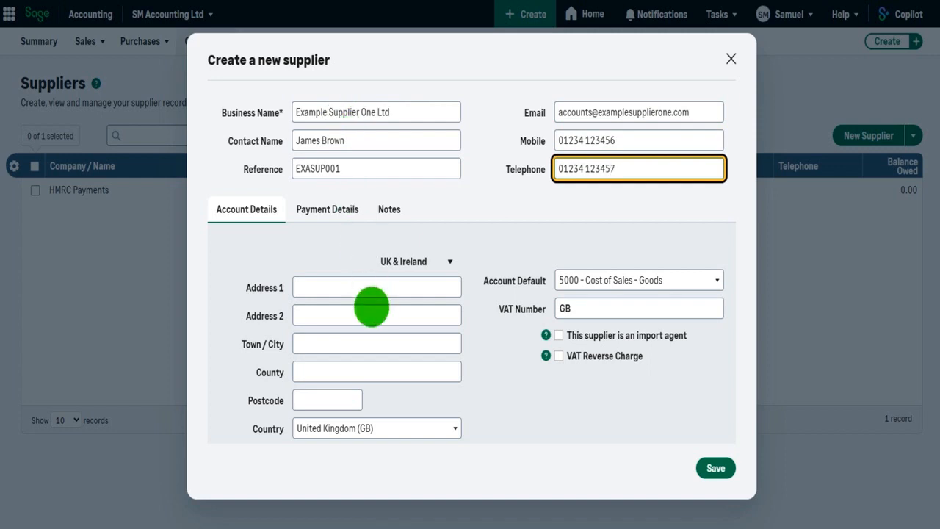
Step: Enter the supplier's street address, town and county, correcting a typo in the county
{"action": "left_click", "coordinate": [363, 290]}
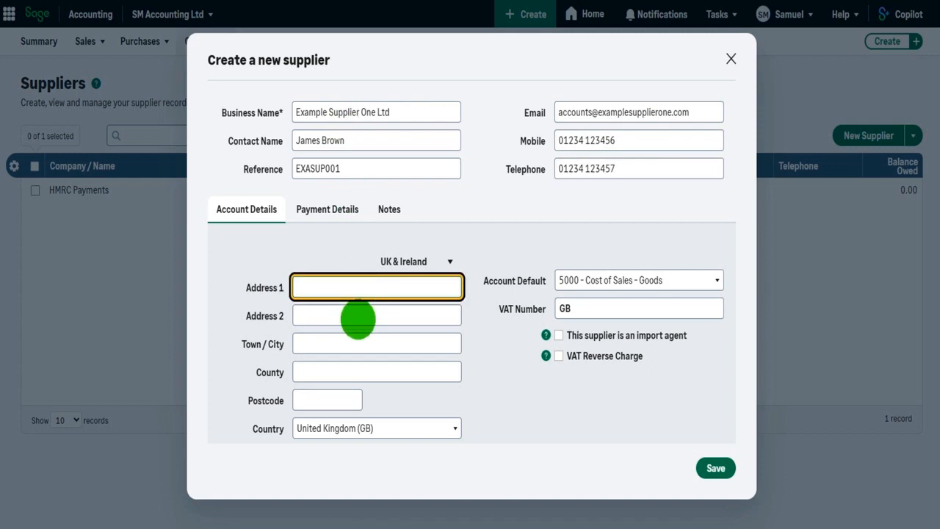
{"action": "type", "text": "123 Example Street"}
{"action": "left_click", "coordinate": [358, 319]}
{"action": "key", "text": "Tab"}
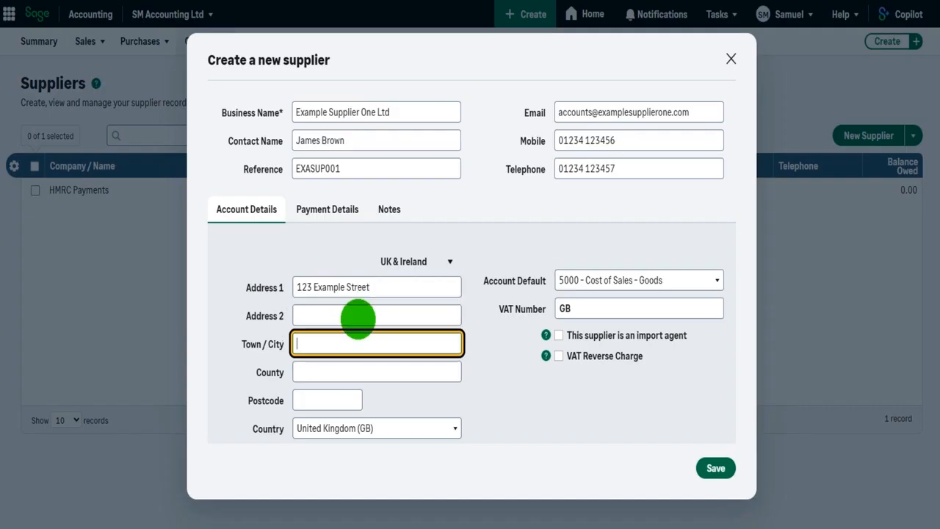
{"action": "type", "text": "Example Town"}
{"action": "key", "text": "Tab"}
{"action": "type", "text": "Example Coou"}
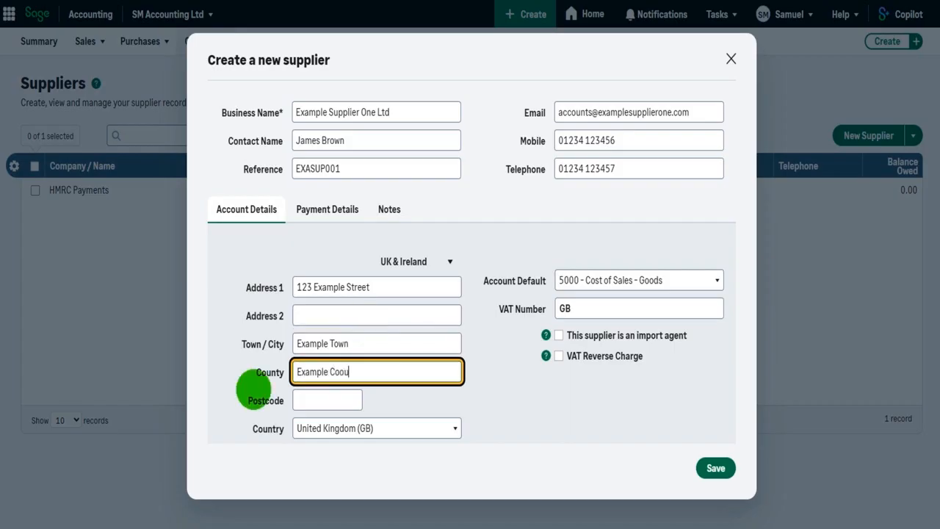
{"action": "key", "text": "BackSpace"}
{"action": "key", "text": "BackSpace"}
{"action": "type", "text": "unty"}
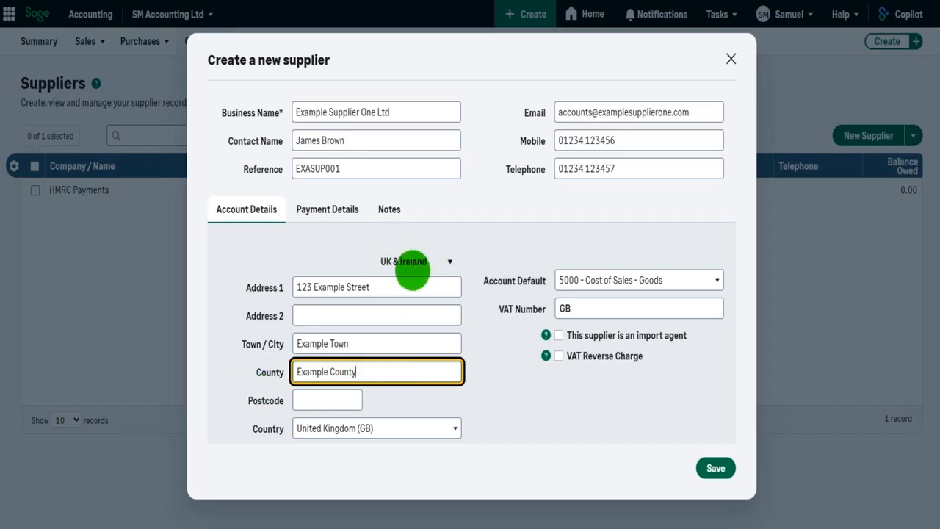
Step: Keep the address region as UK & Ireland and enter the postcode
{"action": "left_click", "coordinate": [447, 262]}
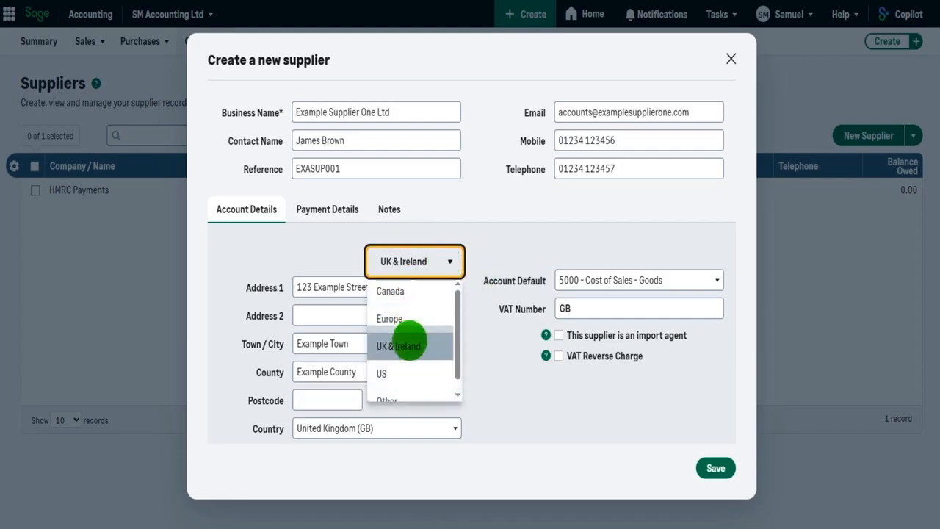
{"action": "scroll", "coordinate": [417, 345], "scroll_direction": "down", "scroll_amount": 1}
{"action": "scroll", "coordinate": [426, 347], "scroll_direction": "up", "scroll_amount": 1}
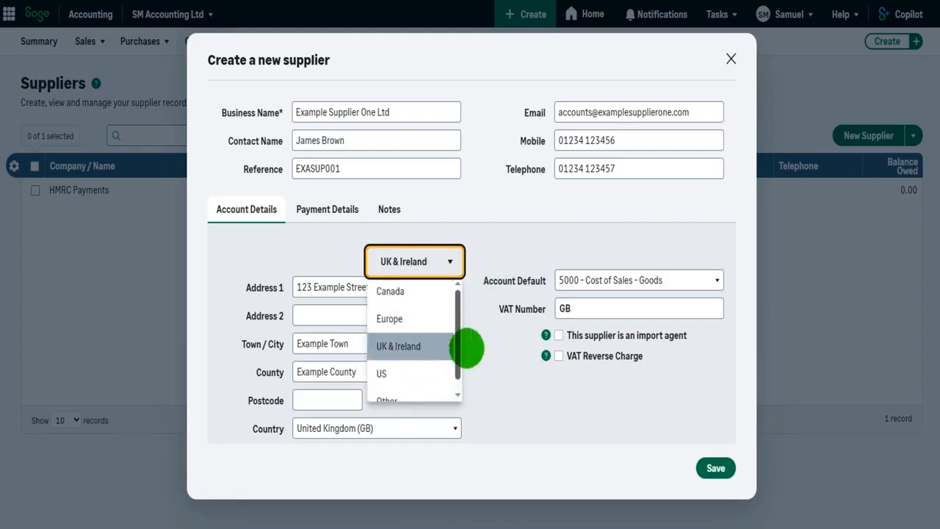
{"action": "left_click", "coordinate": [499, 349]}
{"action": "left_click", "coordinate": [323, 401]}
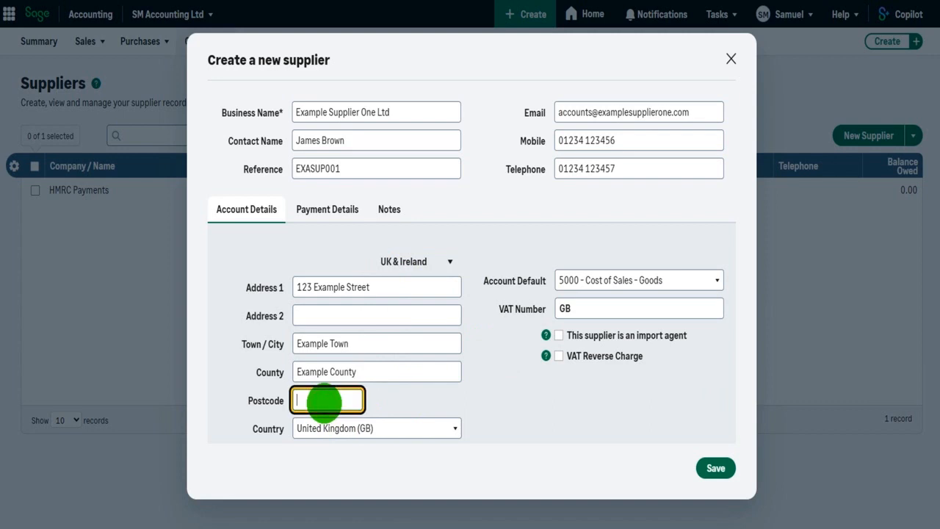
{"action": "type", "text": "EX1 1EX"}
{"action": "left_click", "coordinate": [507, 405]}
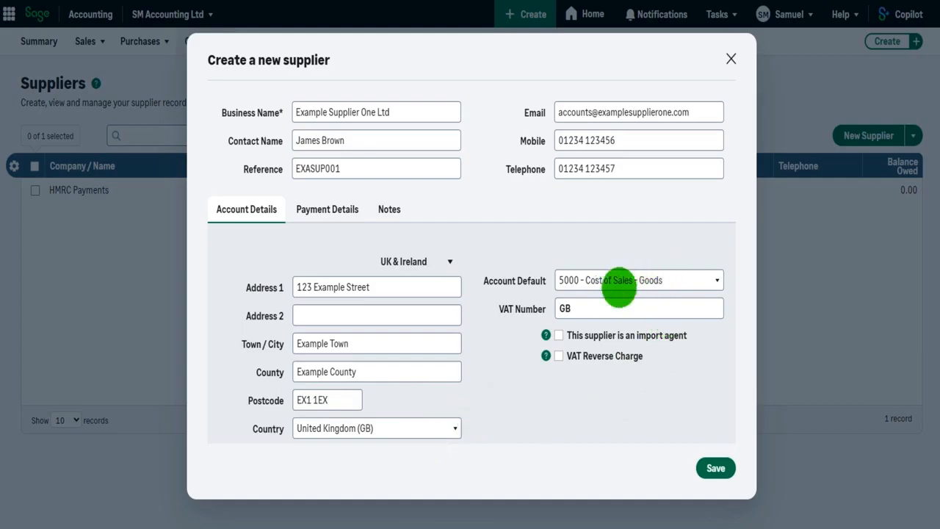
Step: Set the supplier's default account to 7410 - Car Hire
{"action": "left_click", "coordinate": [716, 281]}
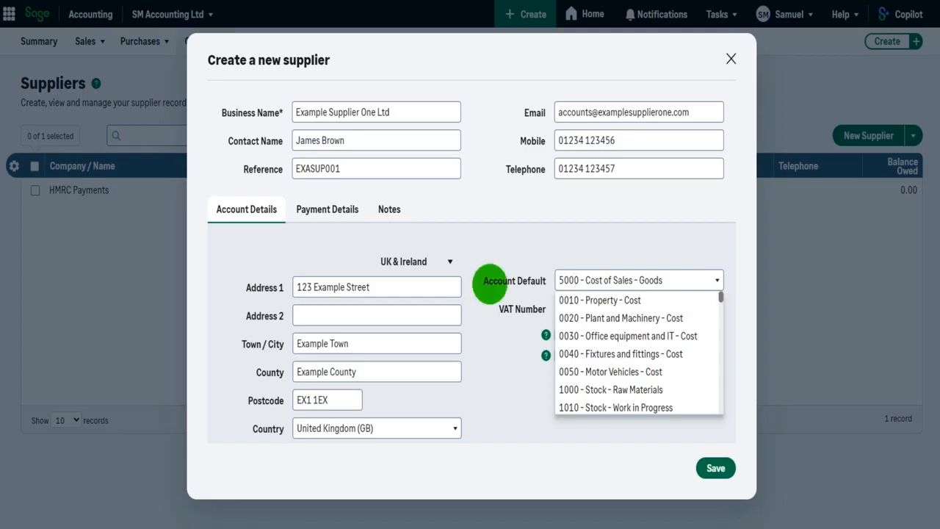
{"action": "left_click", "coordinate": [492, 386]}
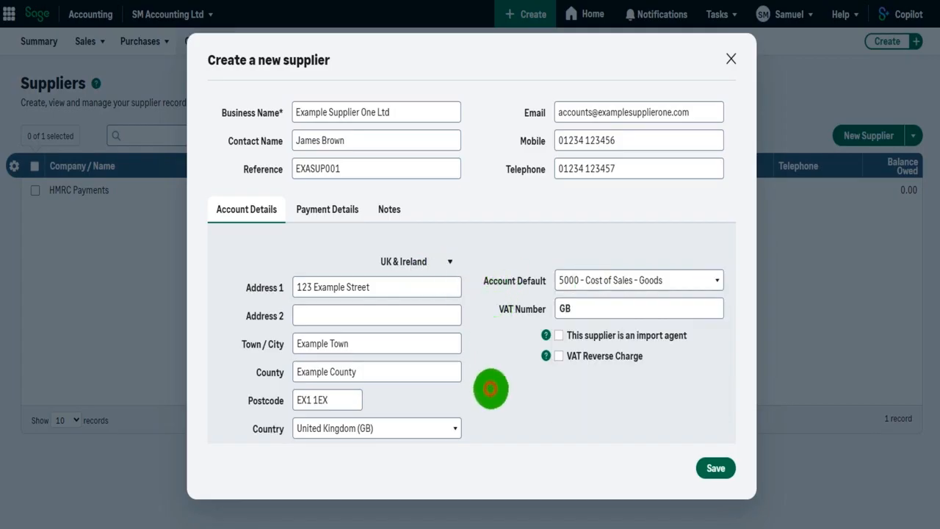
{"action": "left_click", "coordinate": [709, 280]}
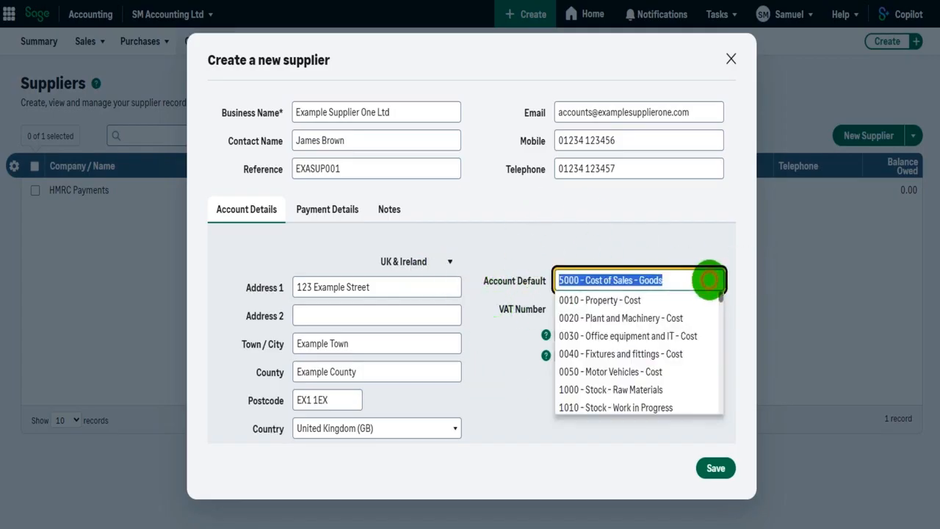
{"action": "scroll", "coordinate": [687, 363], "scroll_direction": "down", "scroll_amount": 5}
{"action": "scroll", "coordinate": [688, 365], "scroll_direction": "down", "scroll_amount": 10}
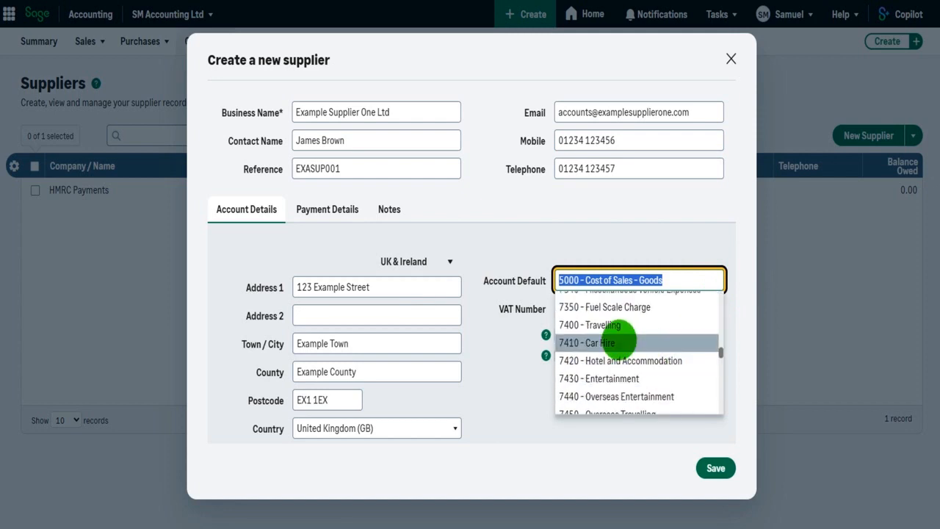
{"action": "left_click", "coordinate": [618, 342]}
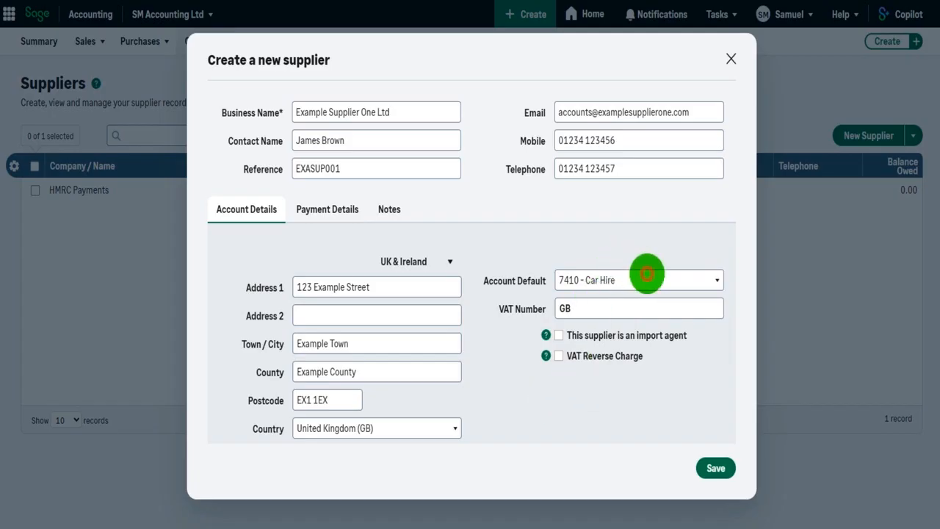
Step: Recheck the default account list, keeping 7410 - Car Hire and the VAT number unchanged
{"action": "left_click", "coordinate": [646, 276]}
{"action": "left_click", "coordinate": [499, 413]}
{"action": "left_click", "coordinate": [640, 276]}
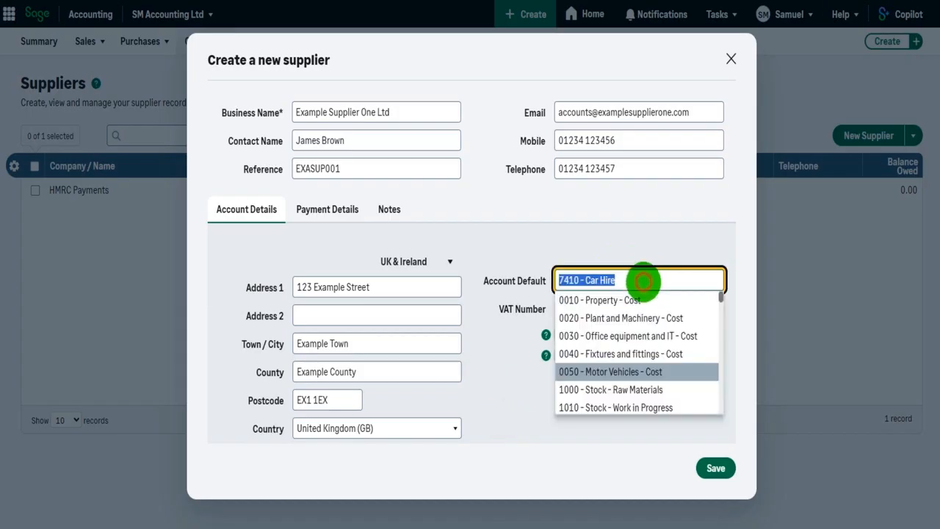
{"action": "left_click", "coordinate": [534, 372]}
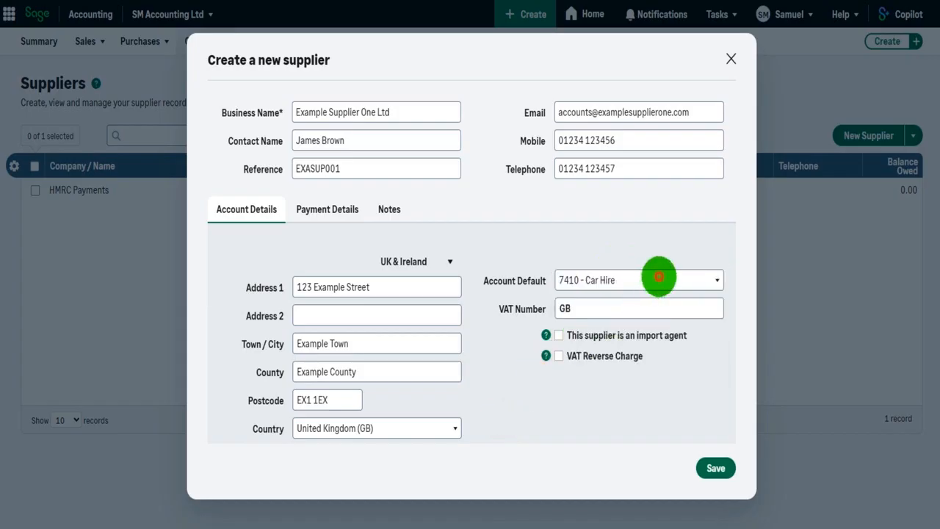
{"action": "left_click", "coordinate": [658, 277]}
{"action": "scroll", "coordinate": [665, 348], "scroll_direction": "down", "scroll_amount": 20}
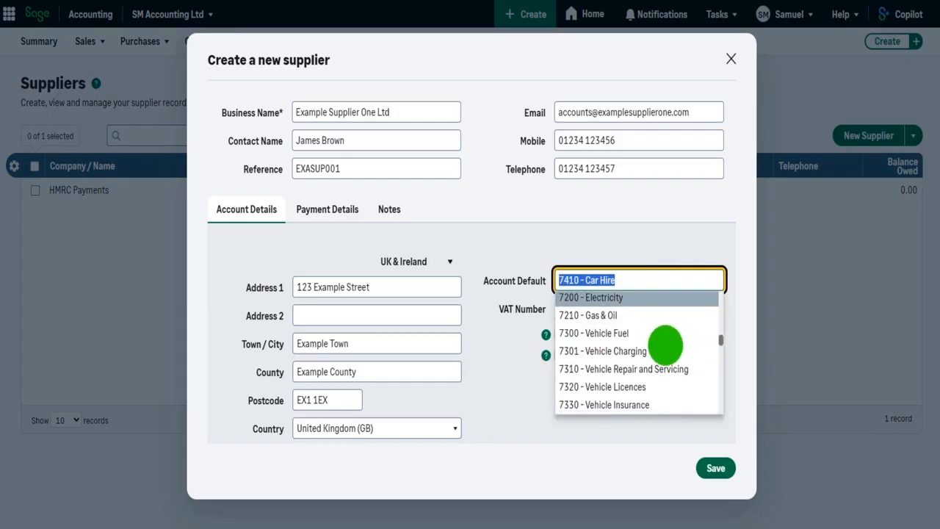
{"action": "scroll", "coordinate": [665, 351], "scroll_direction": "up", "scroll_amount": 1}
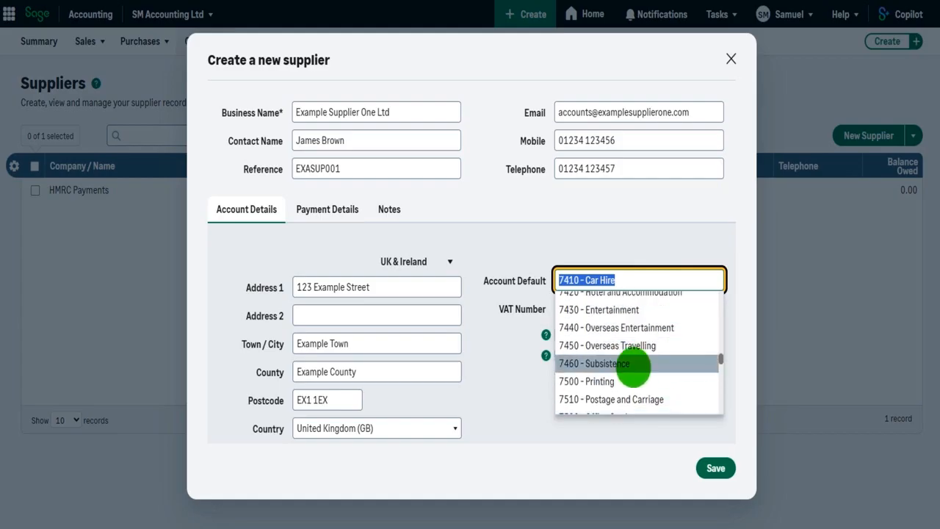
{"action": "left_click", "coordinate": [503, 386]}
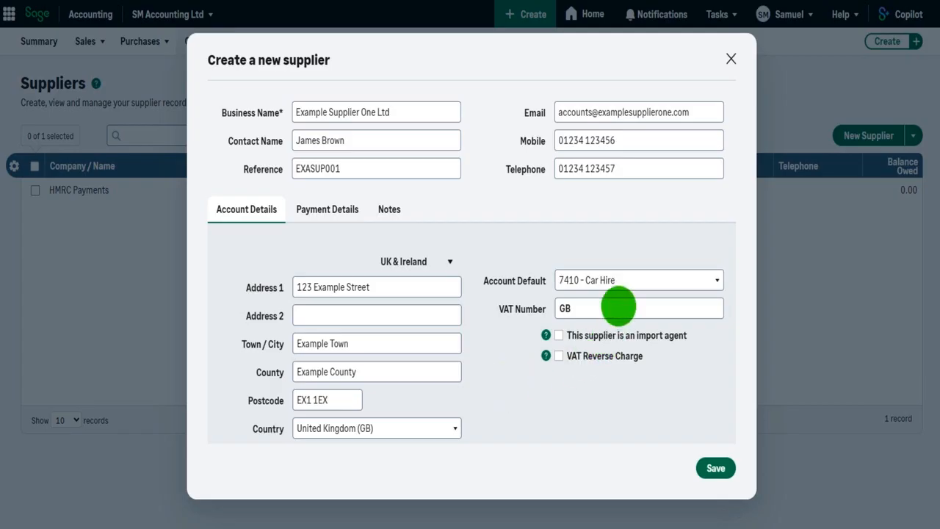
{"action": "left_click", "coordinate": [619, 307]}
{"action": "left_click", "coordinate": [540, 426]}
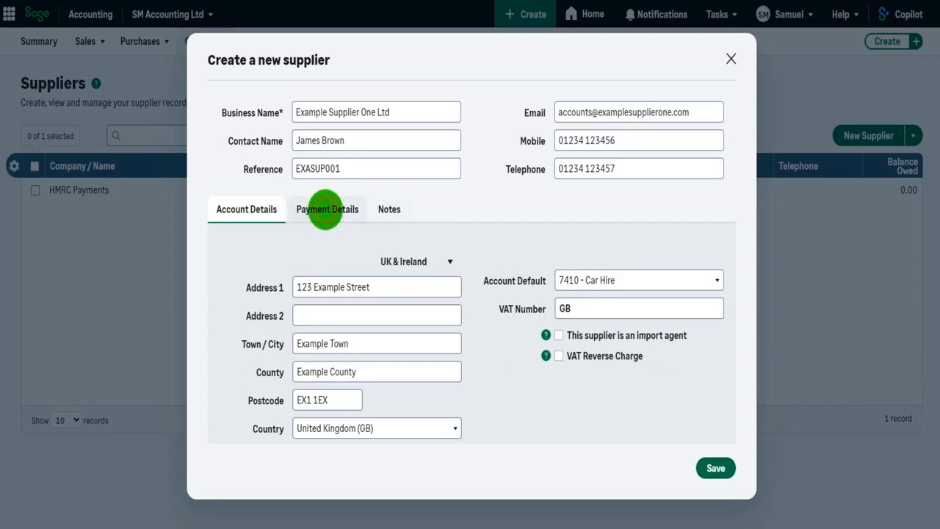
{"action": "left_click", "coordinate": [325, 210]}
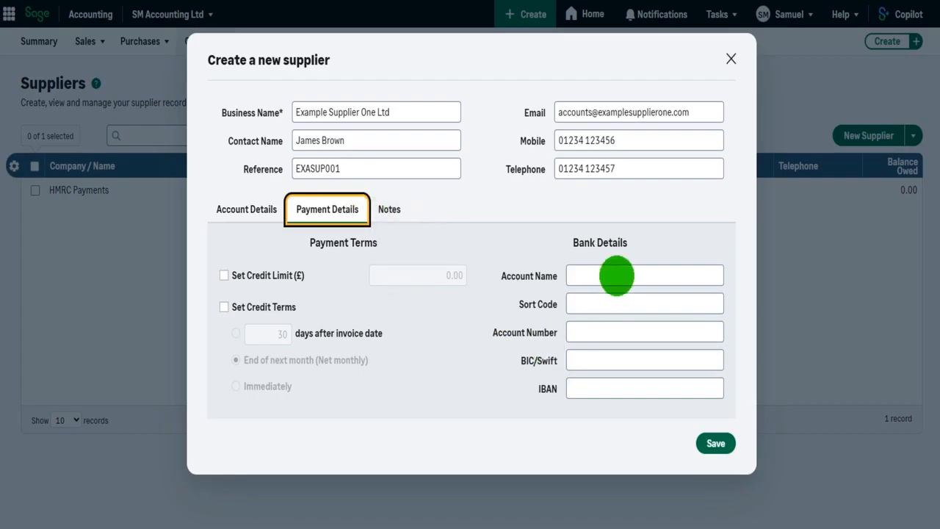
Step: Enable credit limit and credit terms, setting the credit limit to 1,000.00
{"action": "left_click", "coordinate": [617, 277]}
{"action": "left_click", "coordinate": [618, 304]}
{"action": "left_click", "coordinate": [619, 319]}
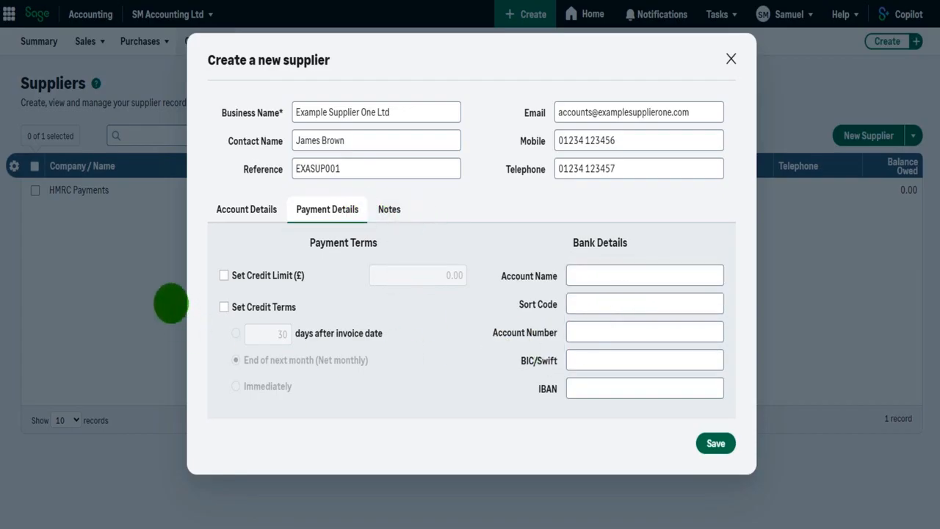
{"action": "left_click", "coordinate": [223, 275]}
{"action": "left_click", "coordinate": [223, 307]}
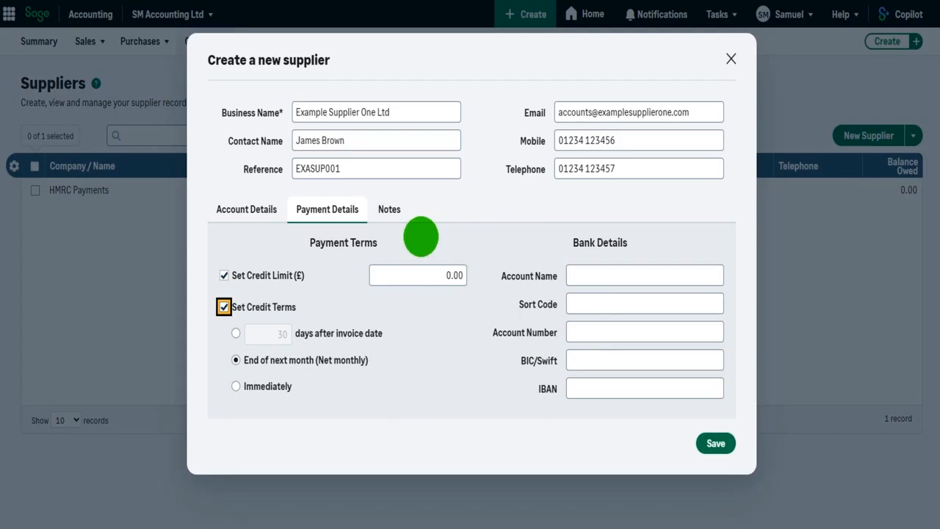
{"action": "left_click", "coordinate": [420, 274]}
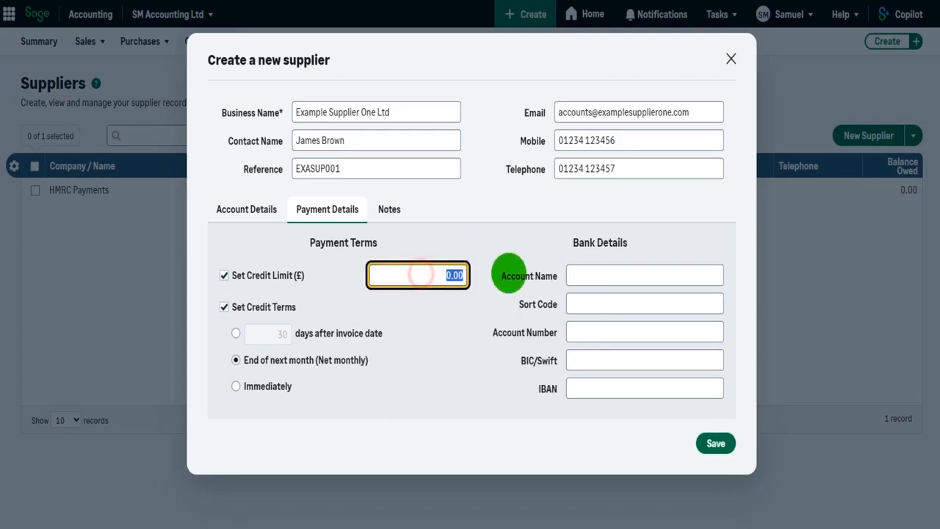
{"action": "type", "text": "1000"}
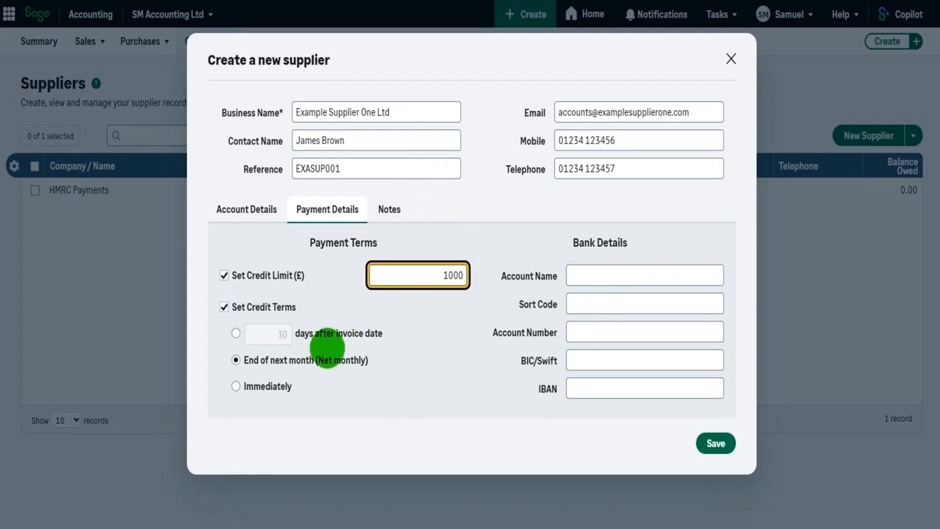
{"action": "left_click", "coordinate": [235, 334]}
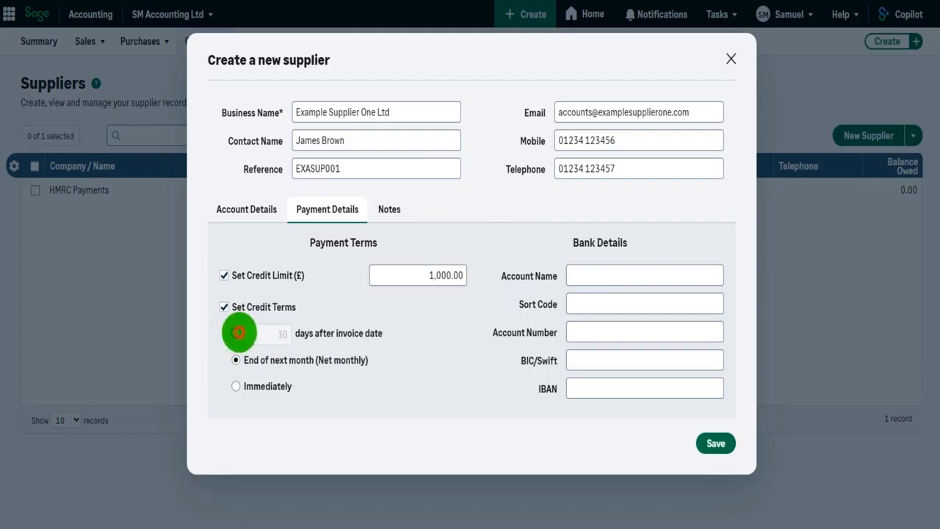
Step: Set credit terms to 15 days after invoice date
{"action": "left_click", "coordinate": [263, 336]}
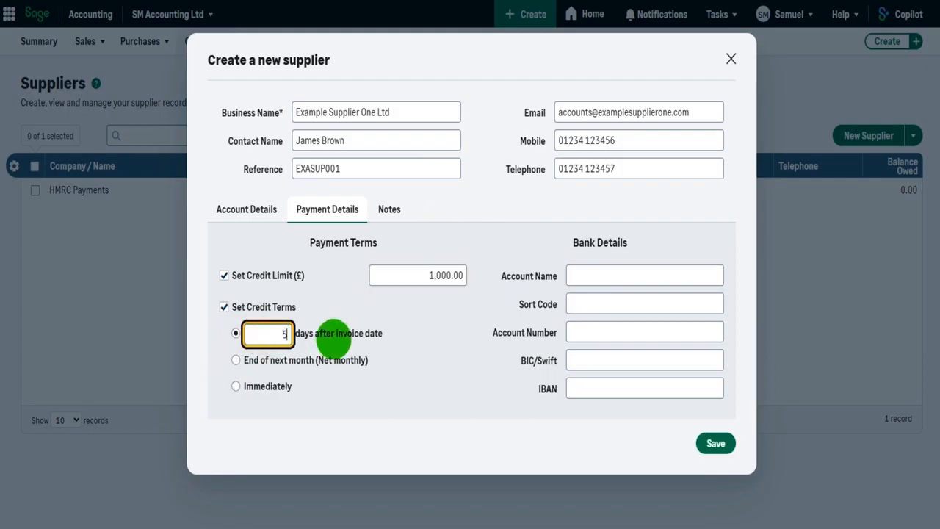
{"action": "type", "text": "15"}
{"action": "left_click", "coordinate": [385, 387]}
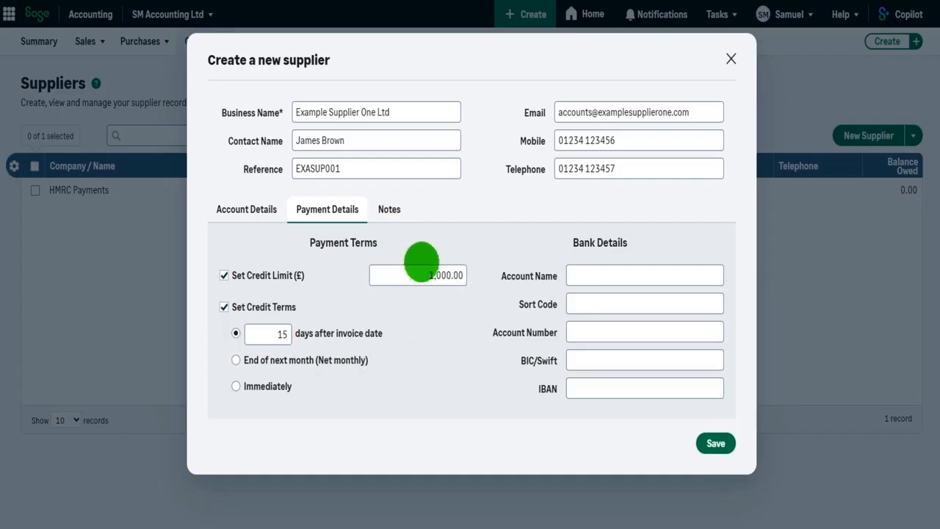
{"action": "left_click", "coordinate": [389, 212]}
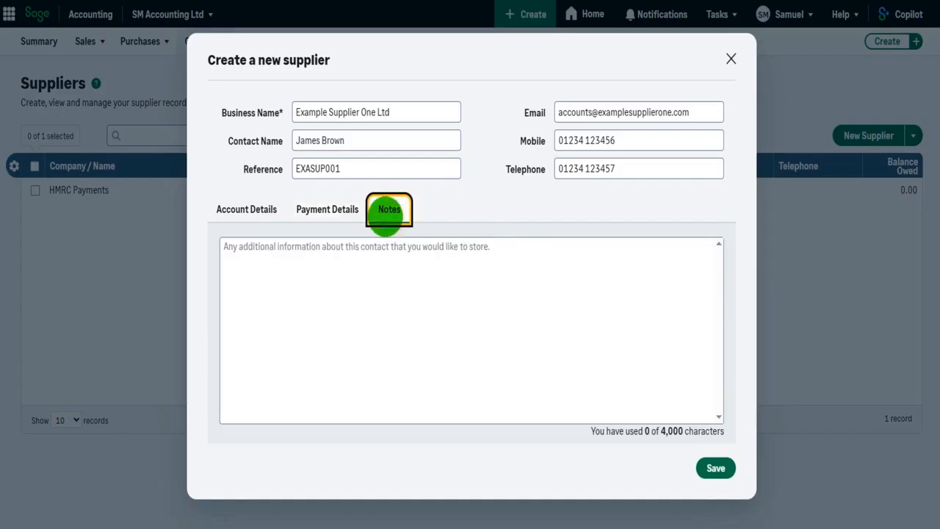
Step: Write the note about contacting the contact at Christmas regarding going to the pub, then save the supplier
{"action": "left_click", "coordinate": [372, 263]}
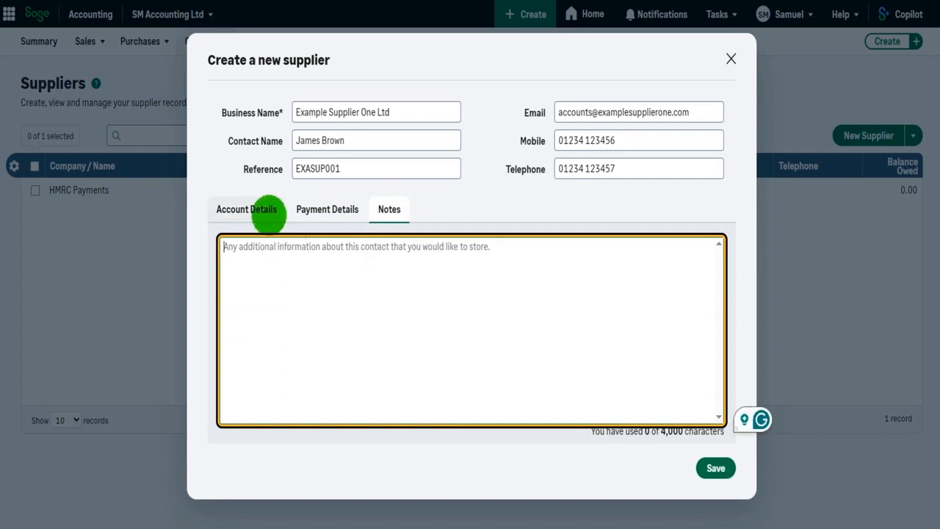
{"action": "type", "text": "Contact JAM"}
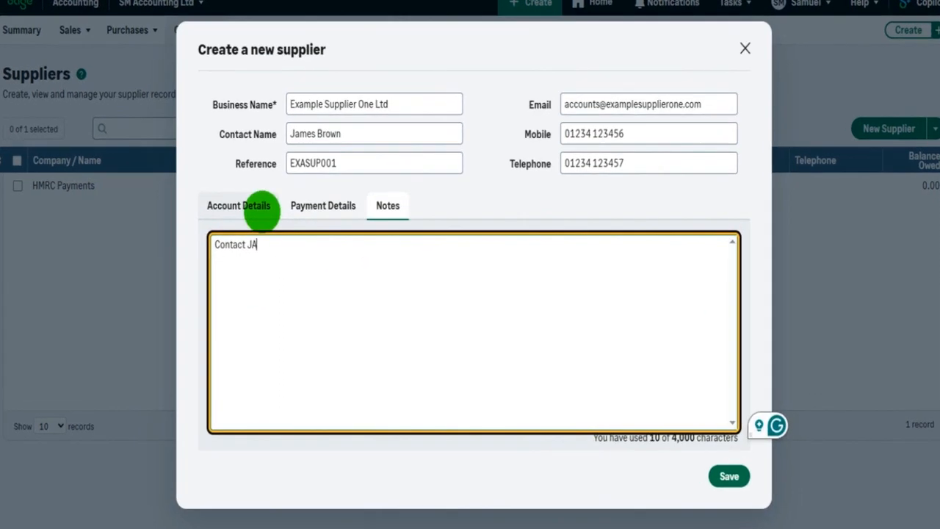
{"action": "key", "text": "BackSpace"}
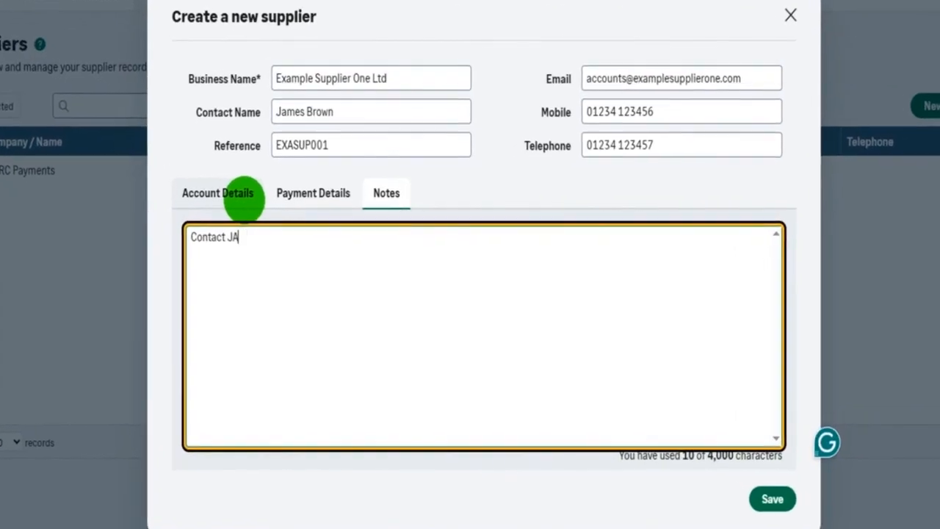
{"action": "key", "text": "BackSpace"}
{"action": "type", "text": "ames at"}
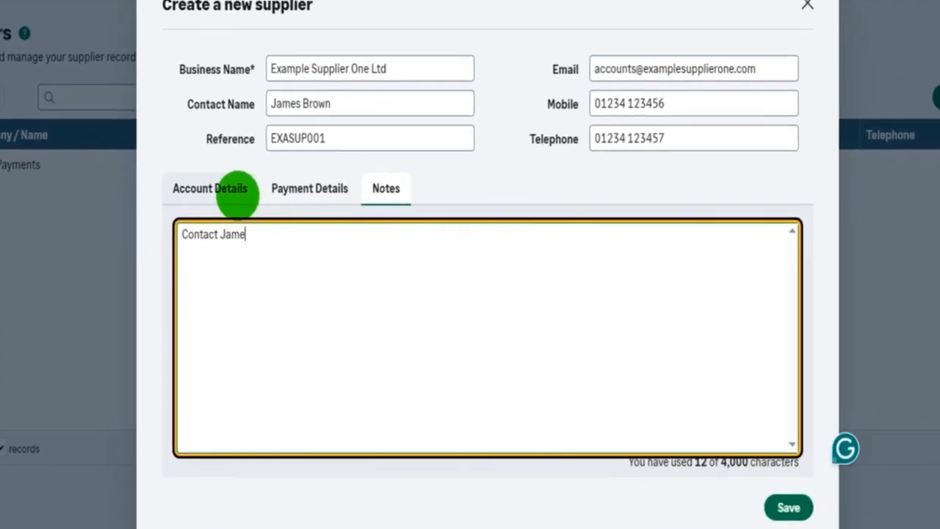
{"action": "type", "text": " Christmas "}
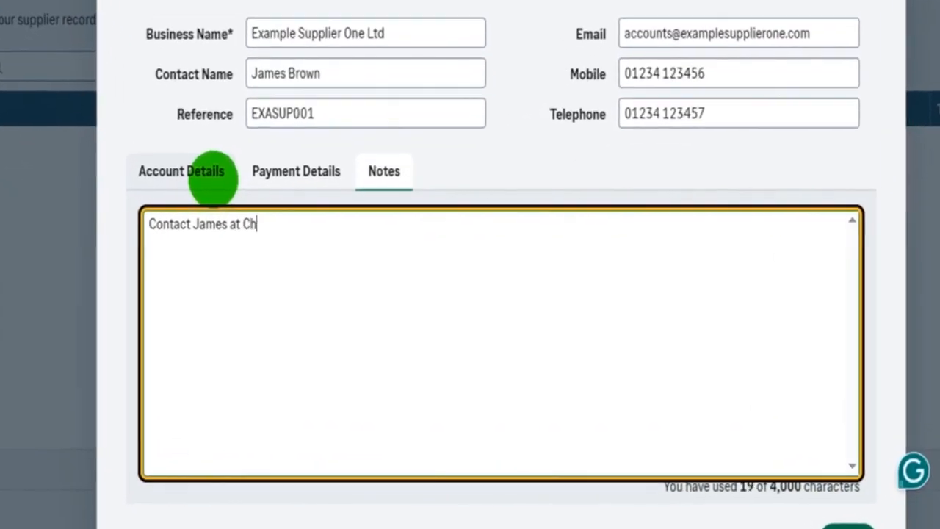
{"action": "type", "text": "regarding oi"}
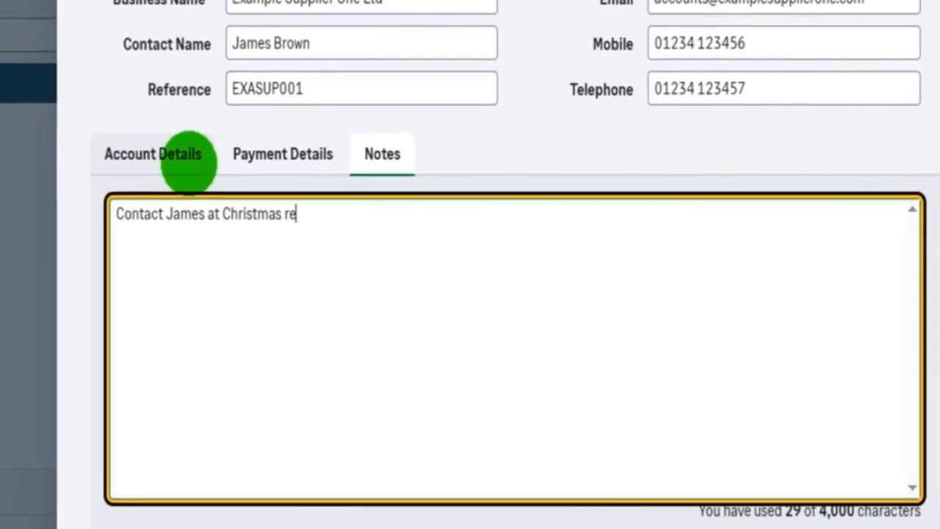
{"action": "key", "text": "BackSpace"}
{"action": "key", "text": "BackSpace"}
{"action": "type", "text": "going to the pub"}
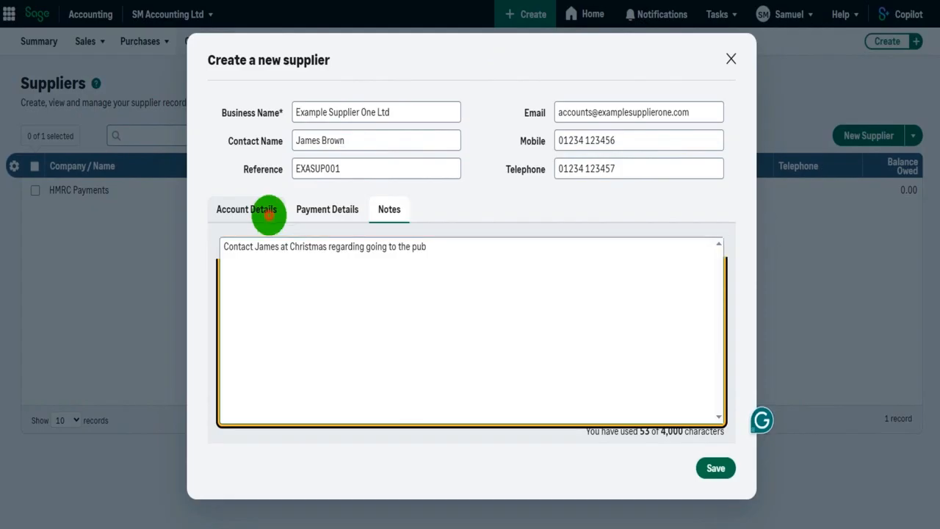
{"action": "left_click", "coordinate": [268, 214]}
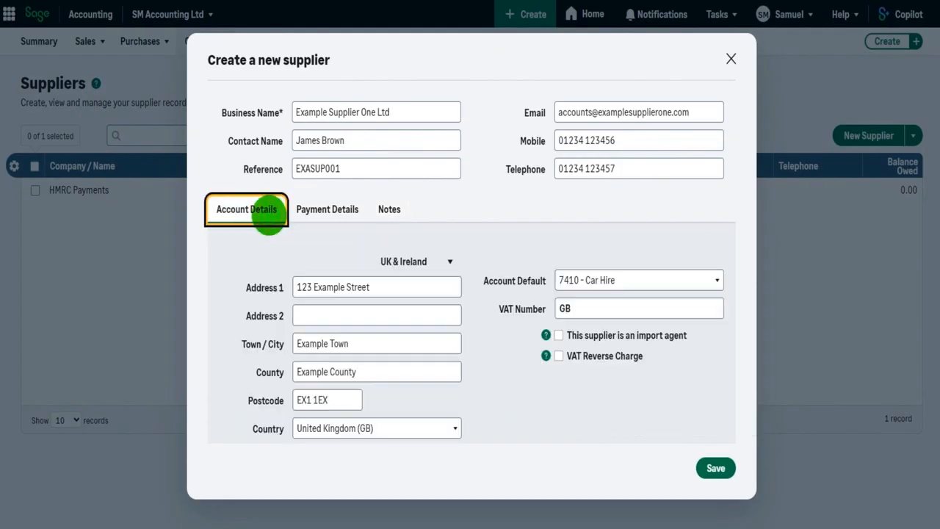
{"action": "left_click", "coordinate": [716, 467]}
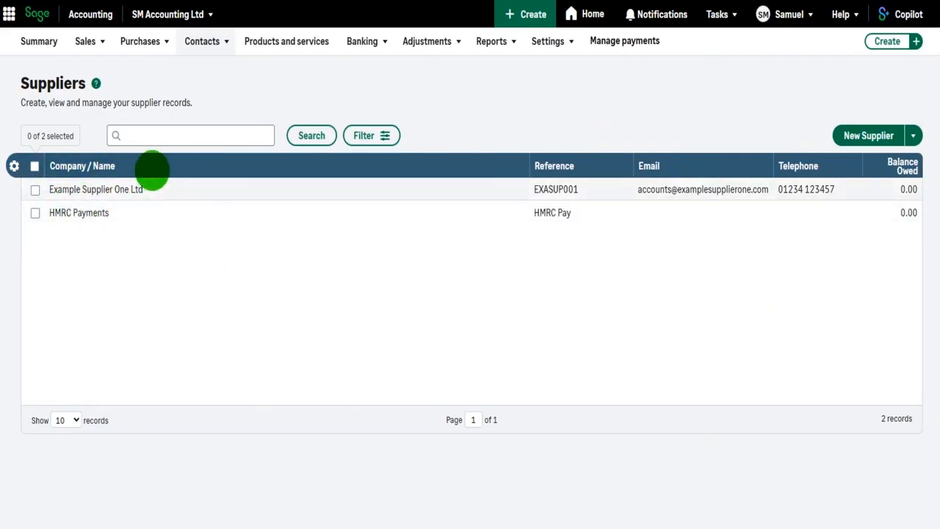
Step: Create a new supplier with business name 'Example Supplier Two Inc.' and save it
{"action": "left_click", "coordinate": [868, 135]}
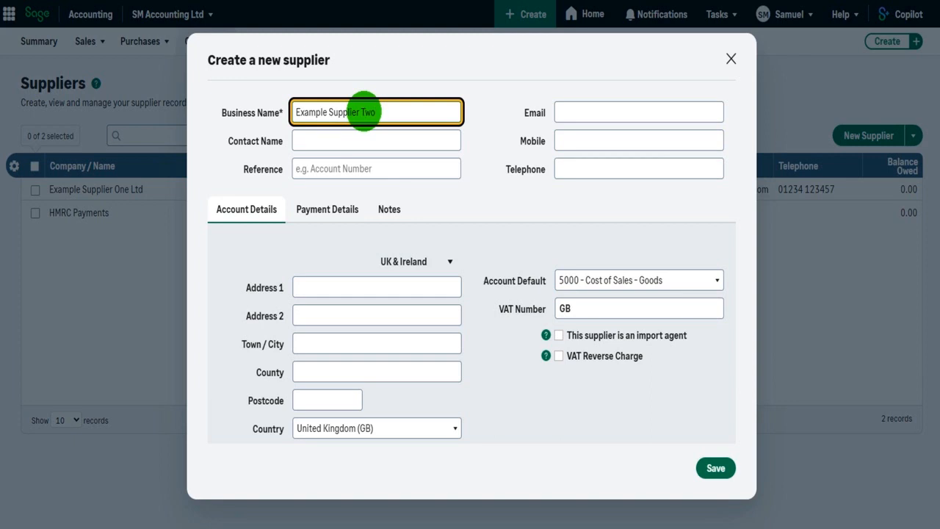
{"action": "type", "text": "Example Supplier Two Inc."}
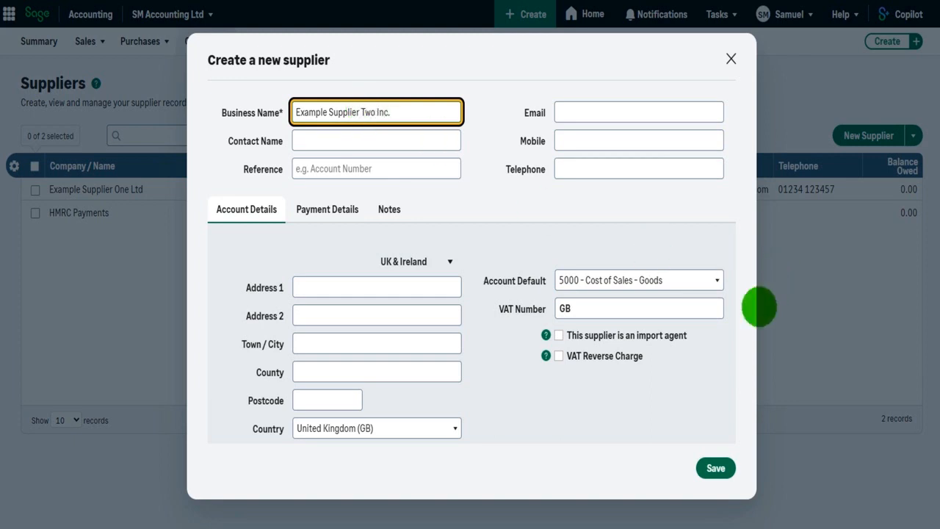
{"action": "left_click", "coordinate": [716, 469]}
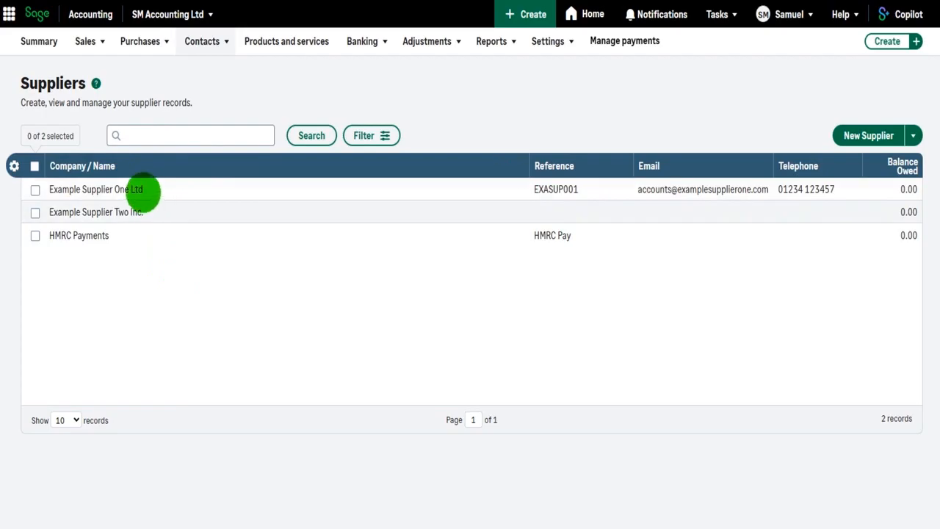
Step: In Example Supplier One Ltd's Contacts and Addresses, replace the main contact's name and save
{"action": "left_click", "coordinate": [141, 189]}
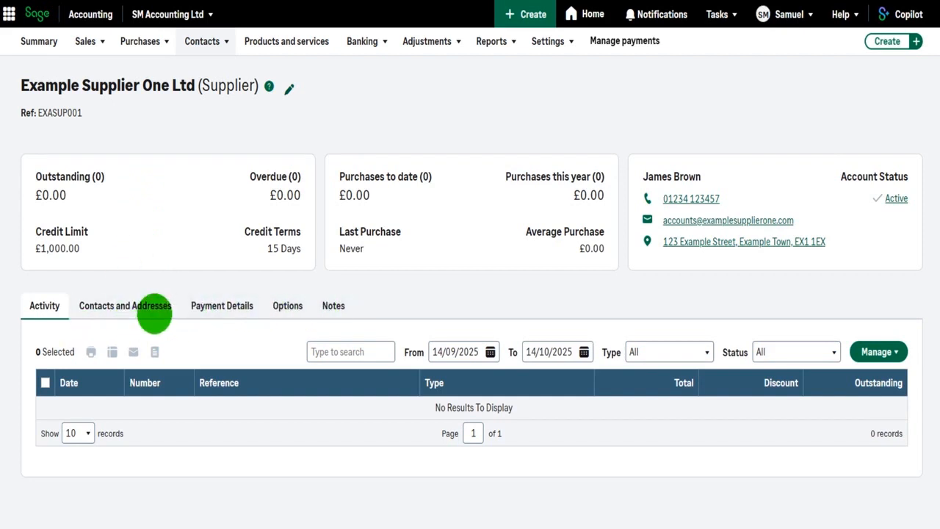
{"action": "left_click", "coordinate": [155, 308]}
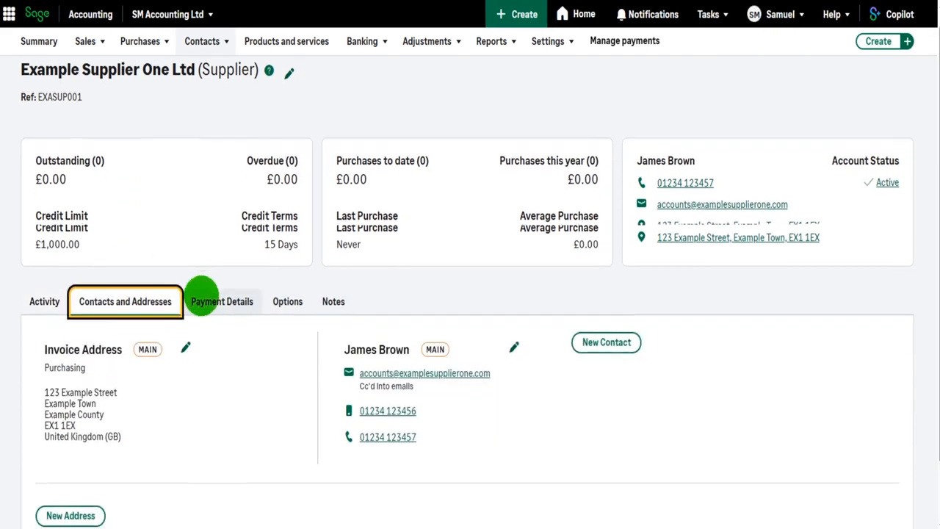
{"action": "scroll", "coordinate": [162, 282], "scroll_direction": "down", "scroll_amount": 1}
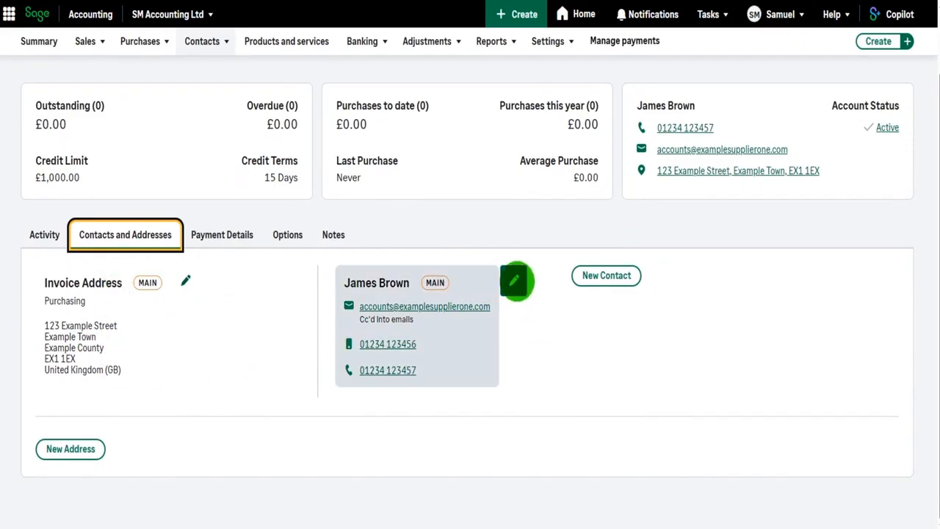
{"action": "left_click", "coordinate": [516, 280]}
{"action": "left_click_drag", "start_coordinate": [504, 285], "coordinate": [396, 286]}
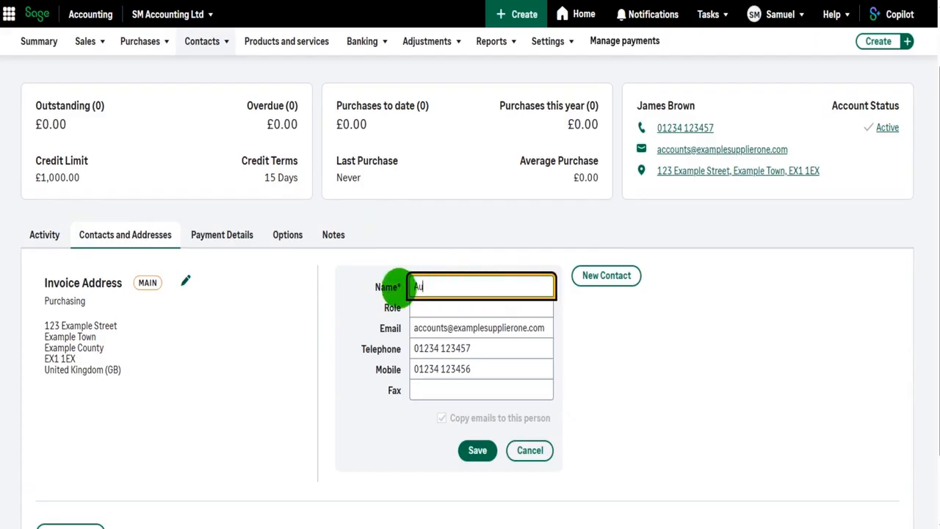
{"action": "left_click", "coordinate": [488, 450]}
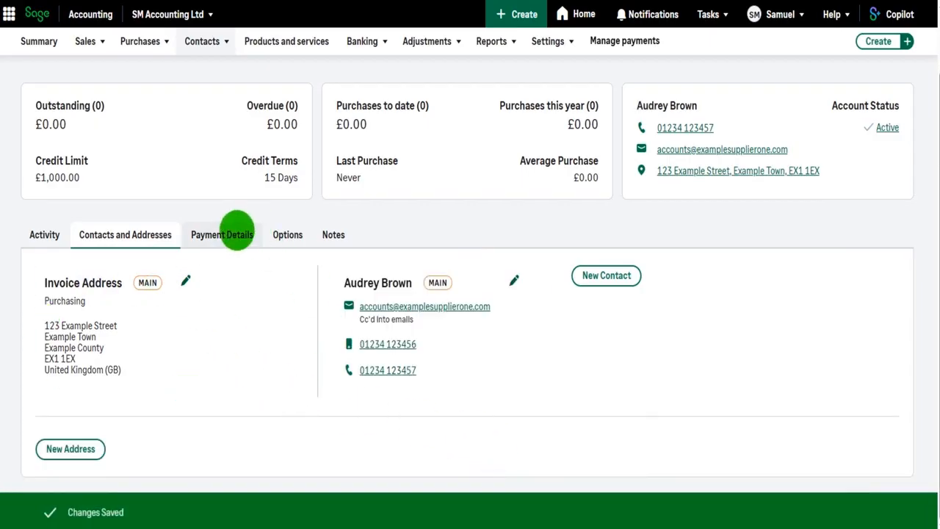
Step: Review the supplier's Payment Details and Options tabs
{"action": "left_click", "coordinate": [237, 230]}
{"action": "scroll", "coordinate": [221, 331], "scroll_direction": "down", "scroll_amount": 1}
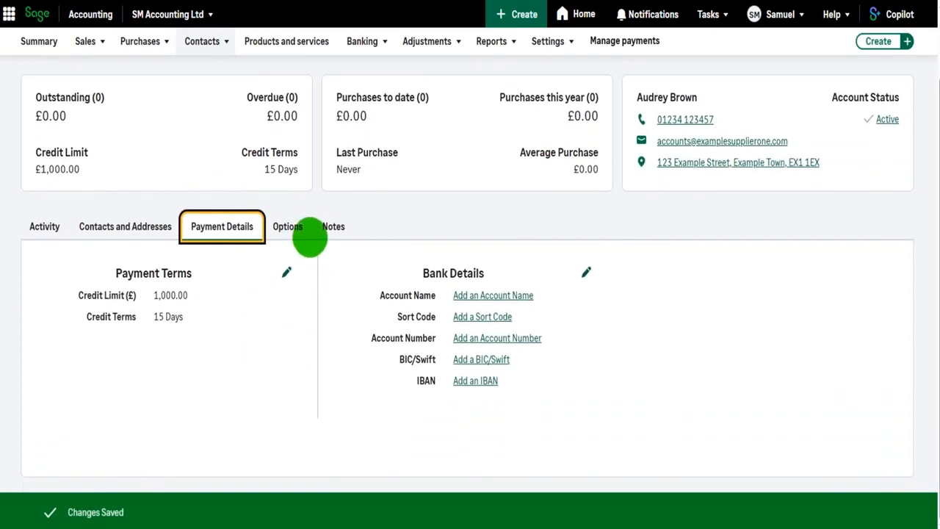
{"action": "left_click", "coordinate": [297, 228]}
{"action": "scroll", "coordinate": [294, 243], "scroll_direction": "down", "scroll_amount": 1}
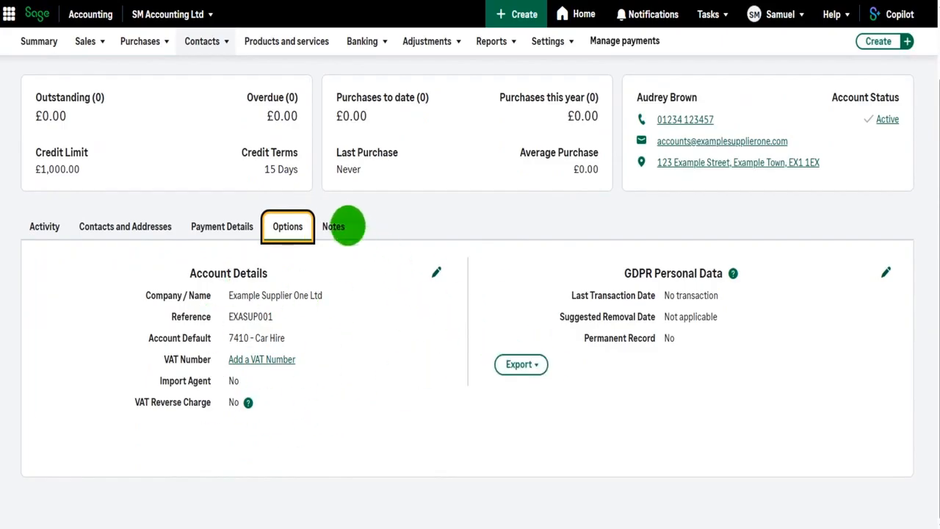
Step: Edit the note to name the new contact, save it, and return to the Suppliers list
{"action": "left_click", "coordinate": [332, 223]}
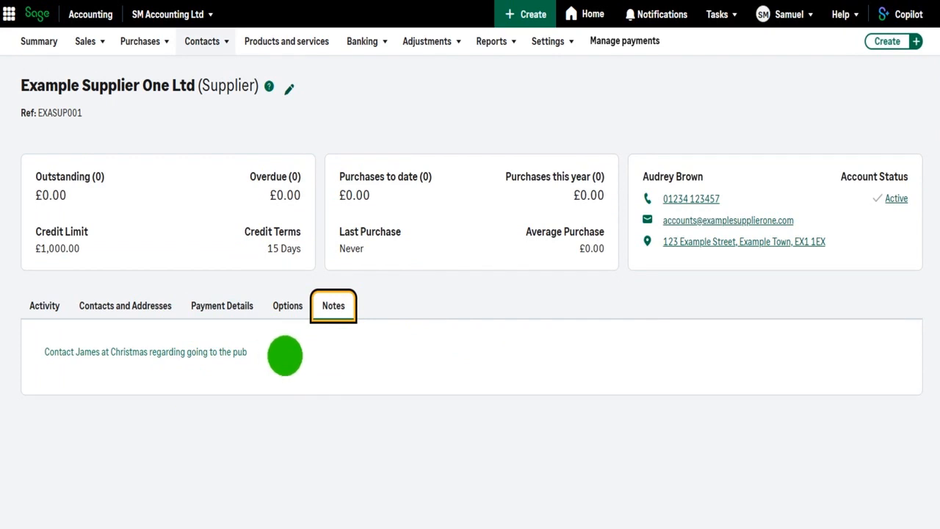
{"action": "left_click", "coordinate": [211, 352]}
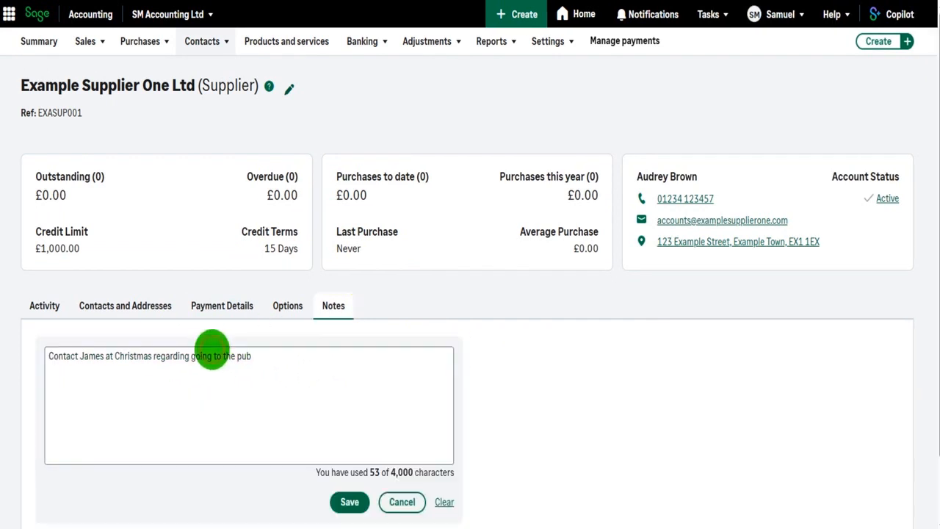
{"action": "left_click", "coordinate": [104, 356]}
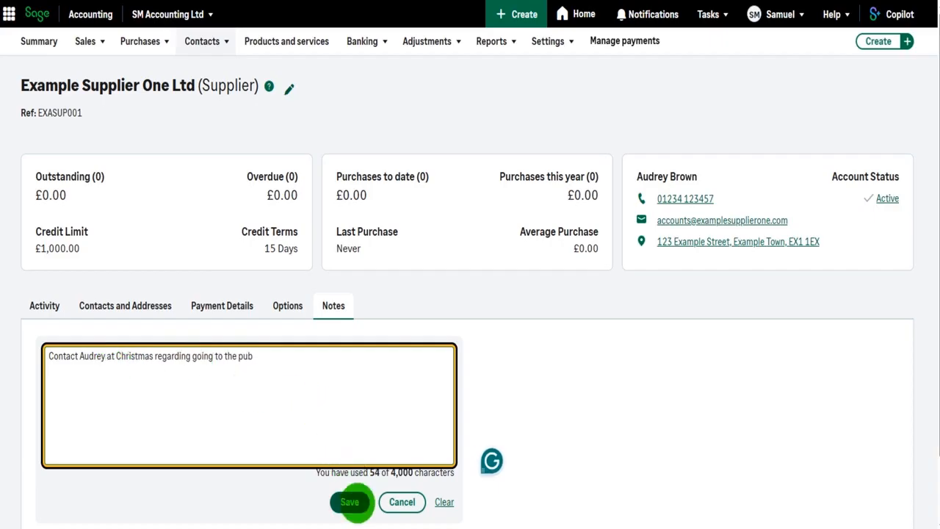
{"action": "left_click", "coordinate": [349, 501]}
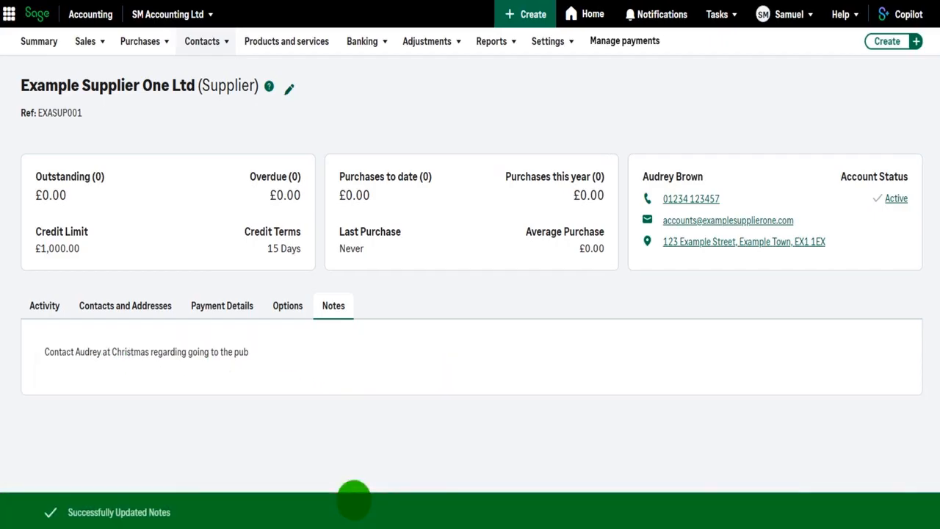
{"action": "left_click", "coordinate": [206, 43]}
{"action": "left_click", "coordinate": [210, 96]}
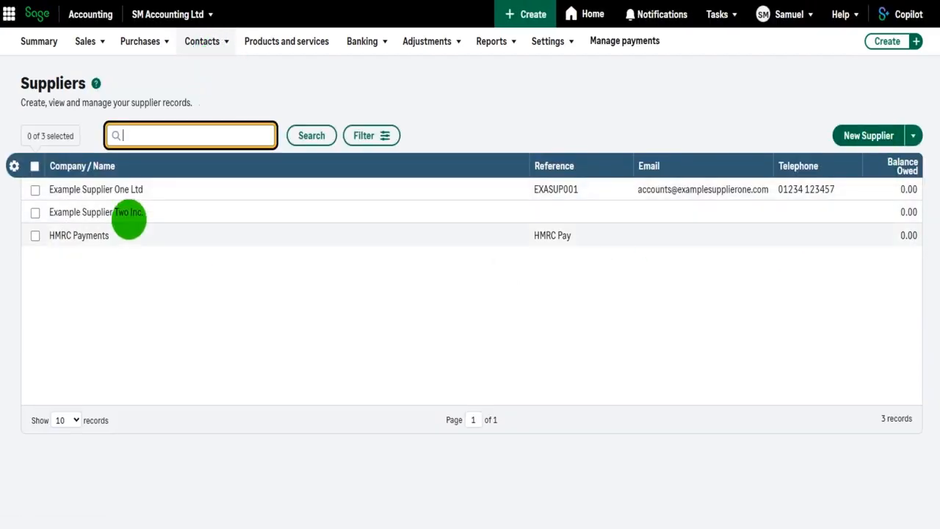
Step: Open Example Supplier Two Inc. and review its contacts, empty payment details and blank notes
{"action": "left_click", "coordinate": [128, 213]}
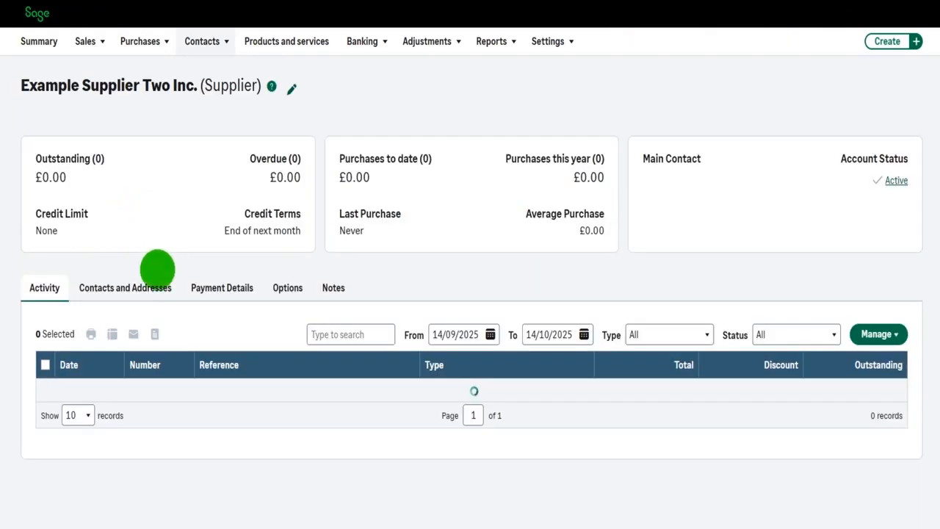
{"action": "left_click", "coordinate": [143, 286]}
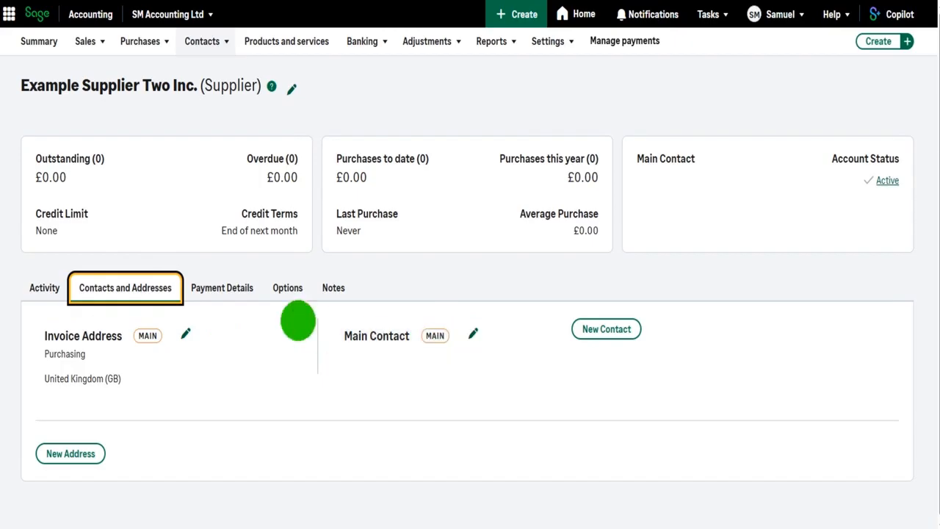
{"action": "left_click", "coordinate": [221, 287]}
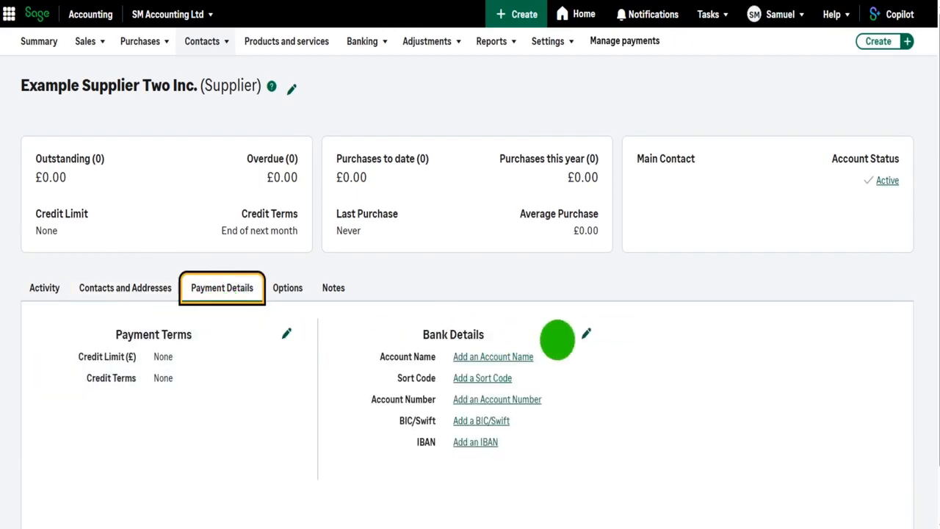
{"action": "left_click", "coordinate": [334, 288]}
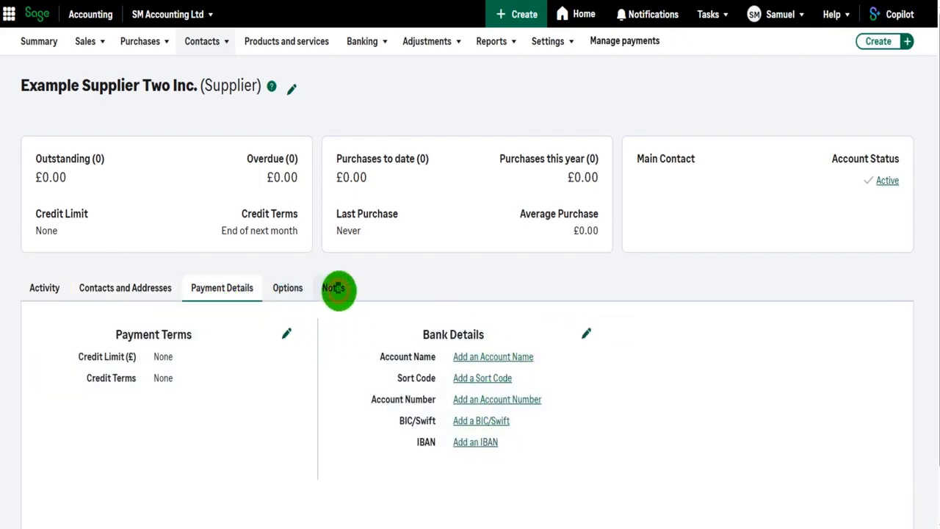